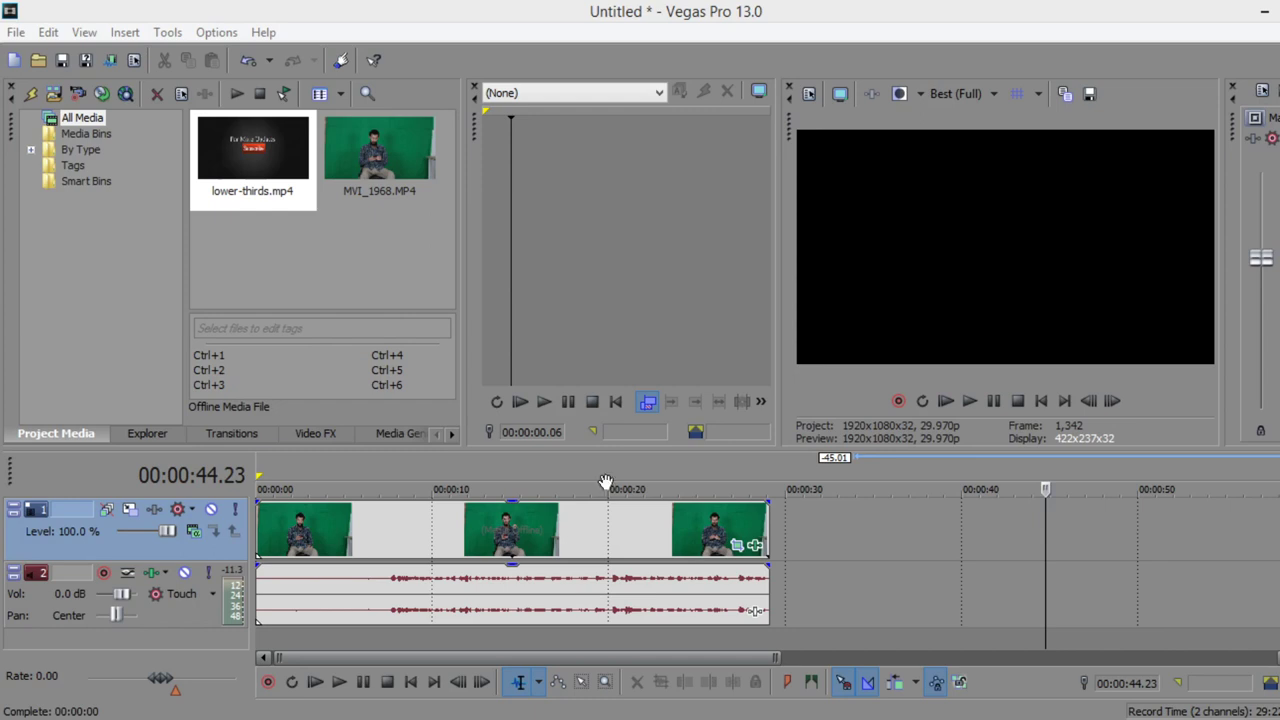
Add a new top video track and place lower-thirds.mp4 at the timeline start.
left_click(262, 186)
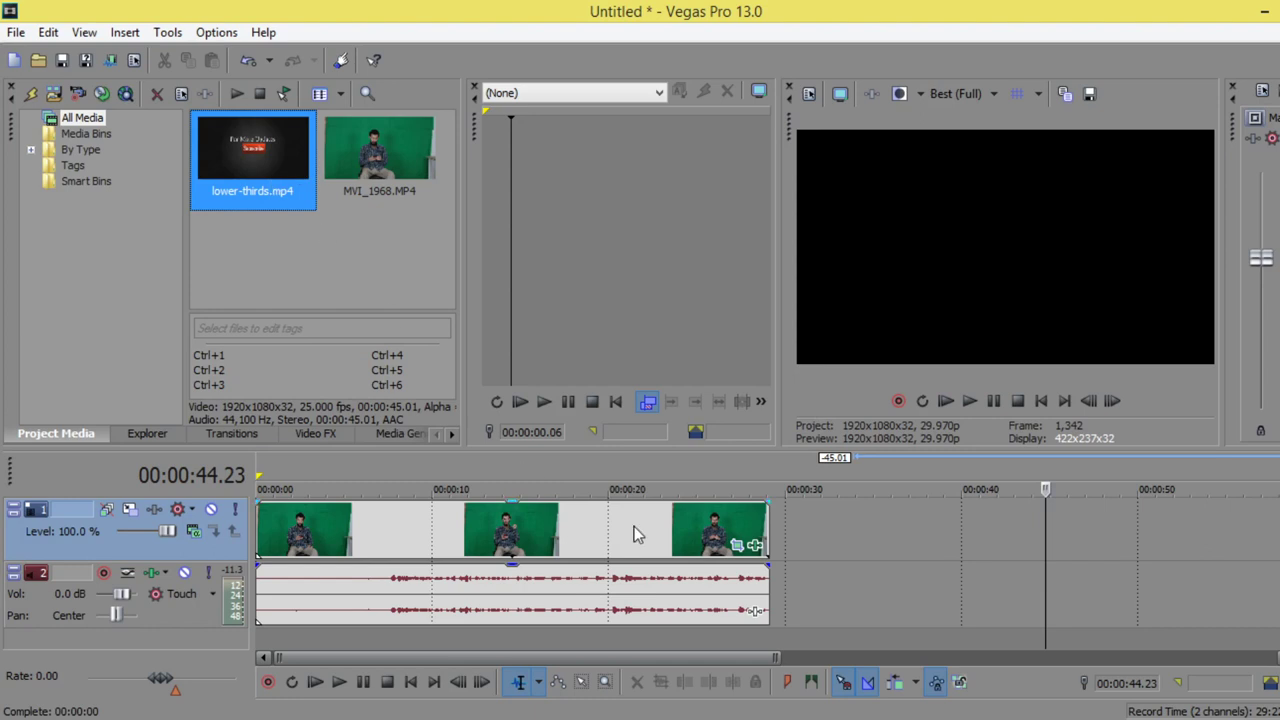
right_click(830, 603)
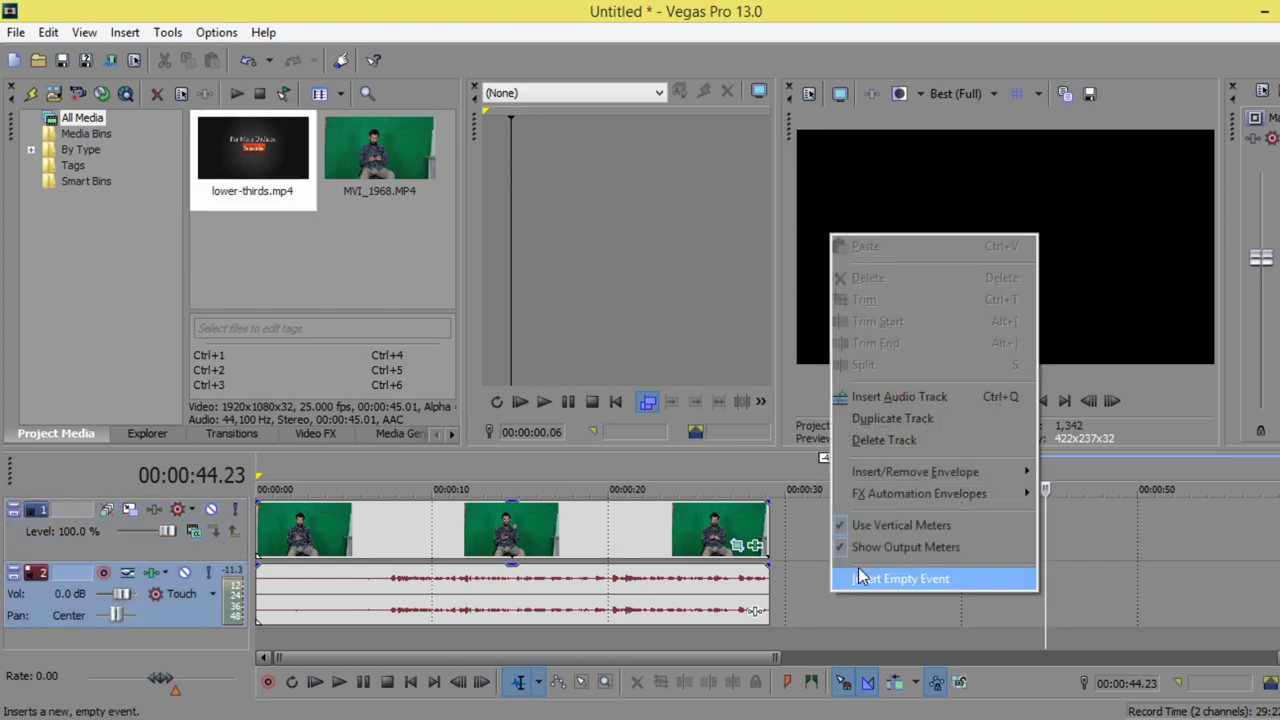
right_click(229, 635)
left_click(297, 588)
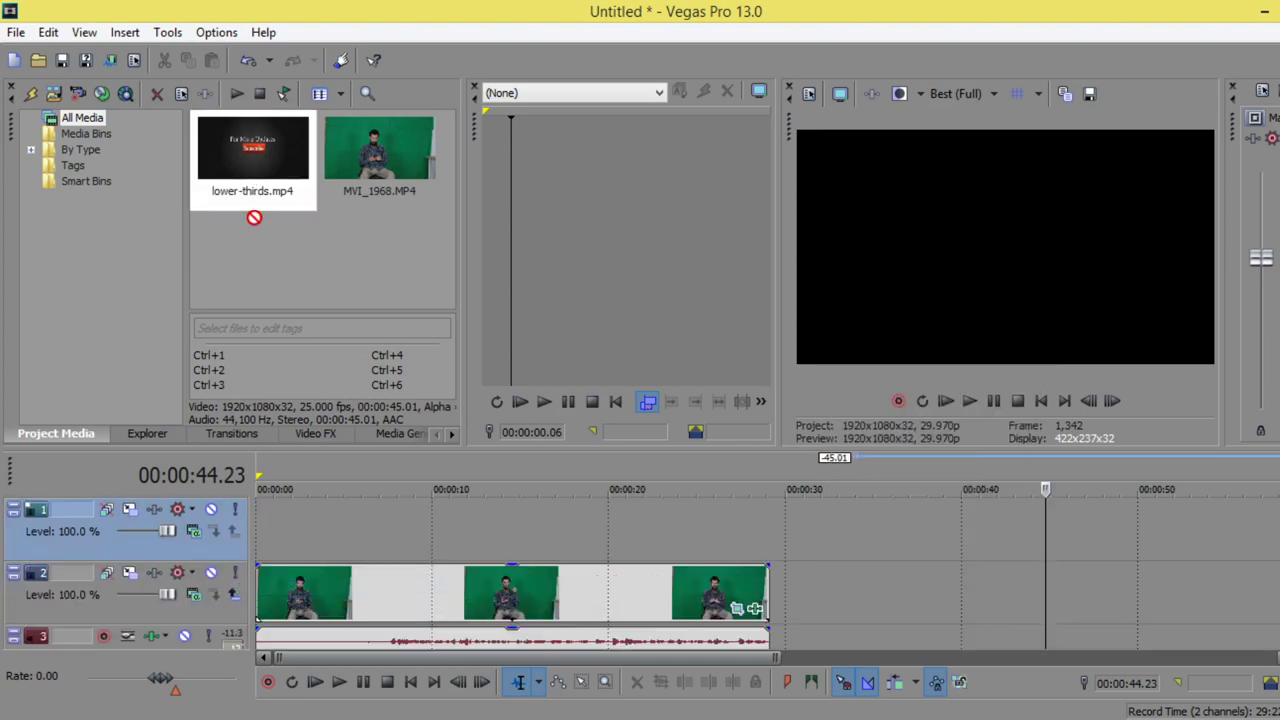
left_click_drag(254, 217, 378, 518)
left_click_drag(579, 522, 448, 527)
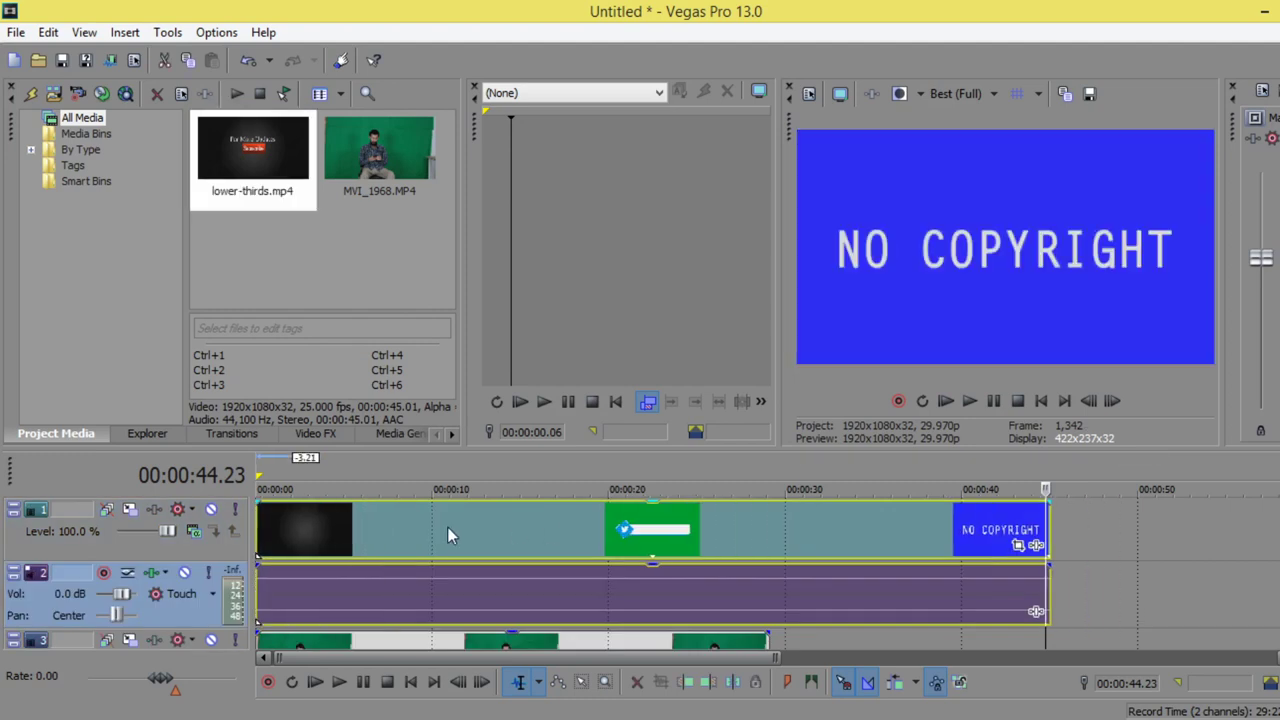
Split the clip at 40 seconds and delete the trailing NO COPYRIGHT section.
left_click(928, 600)
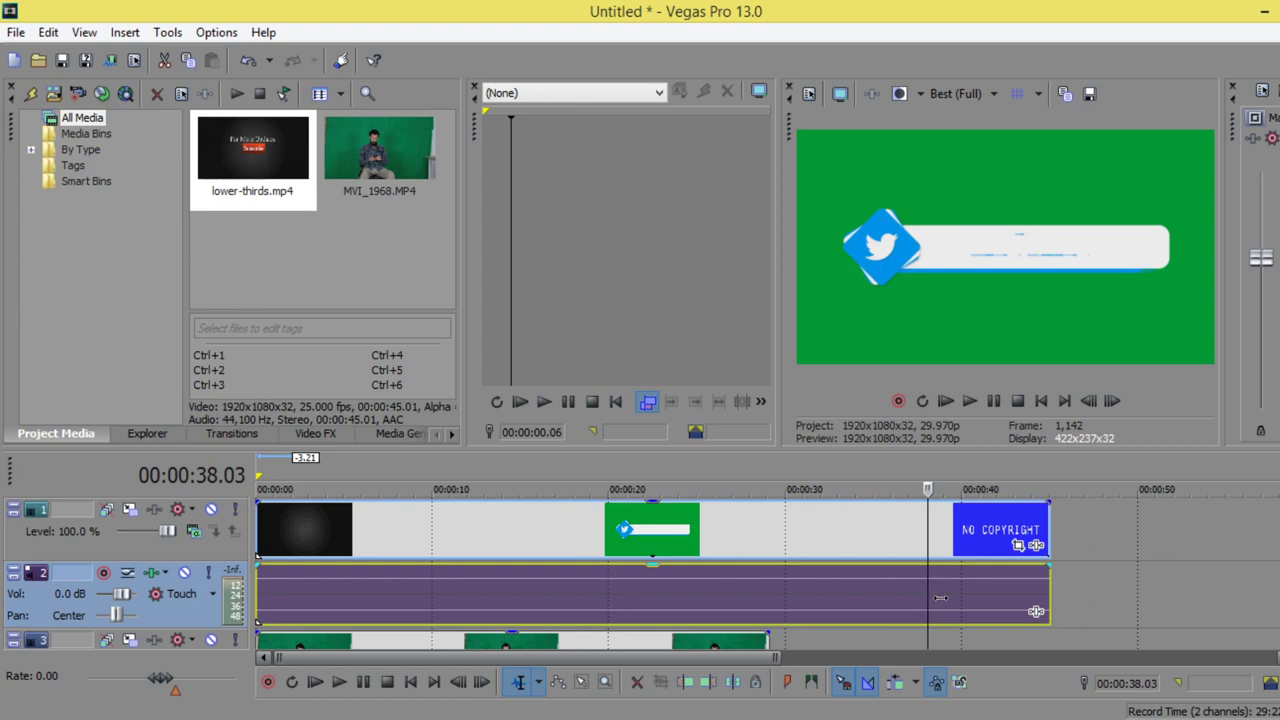
left_click(959, 599)
left_click_drag(955, 599, 959, 601)
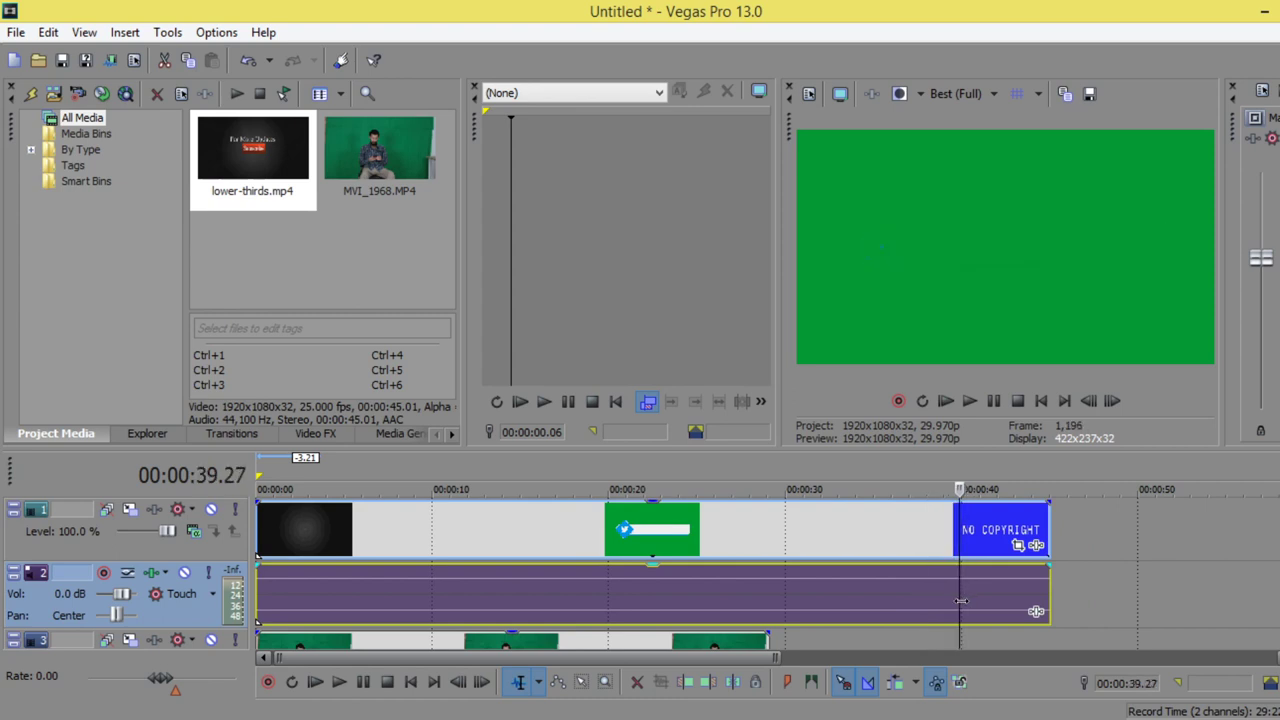
left_click(961, 600)
key("s")
left_click(988, 530)
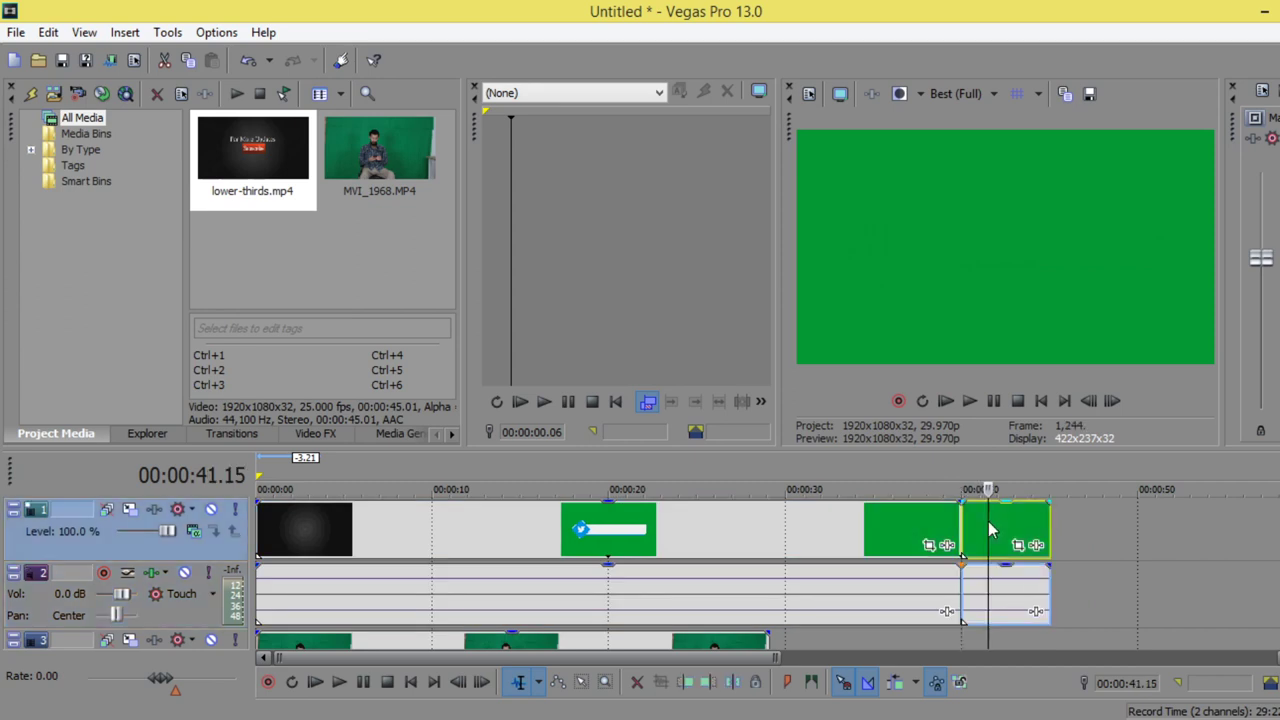
key("Delete")
Split at 10:21 where the Twitter bar appears and ripple-delete the intro before it.
left_click(362, 543)
left_click(362, 543)
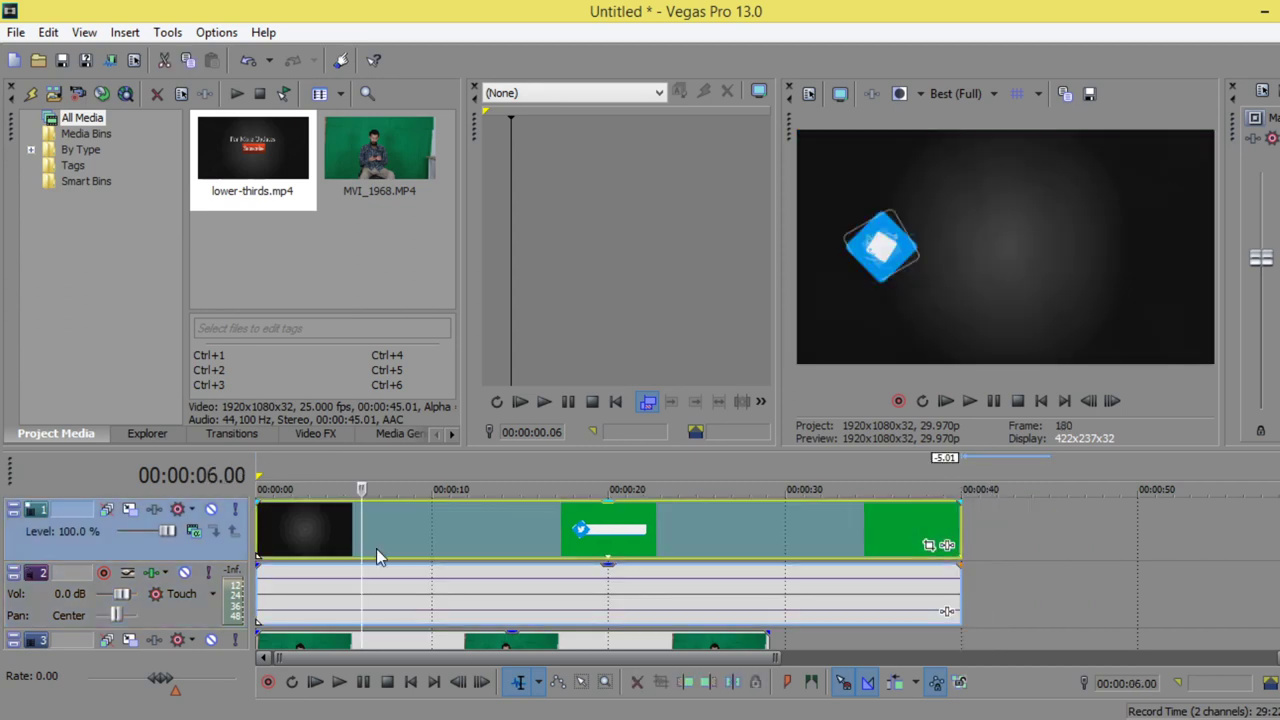
left_click(334, 545)
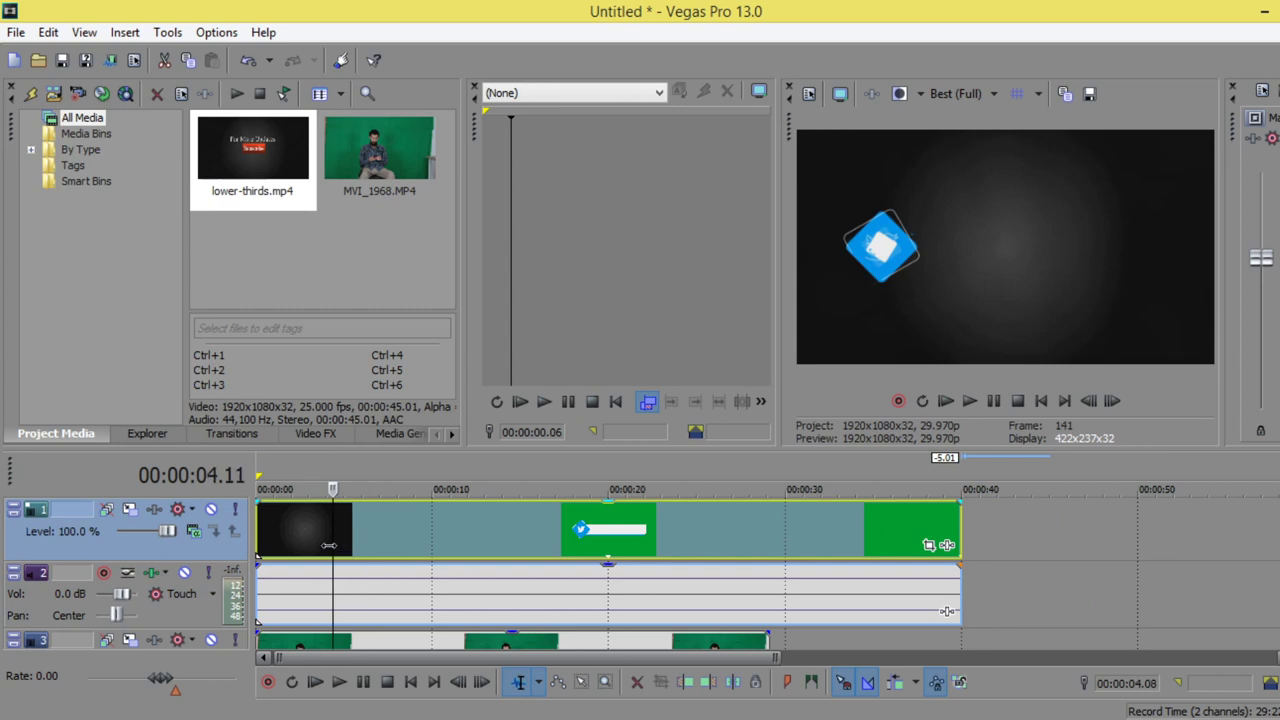
left_click(324, 545)
left_click(393, 546)
mouse_move(393, 546)
left_mouse_down()
mouse_move(518, 560)
mouse_move(445, 565)
left_mouse_up()
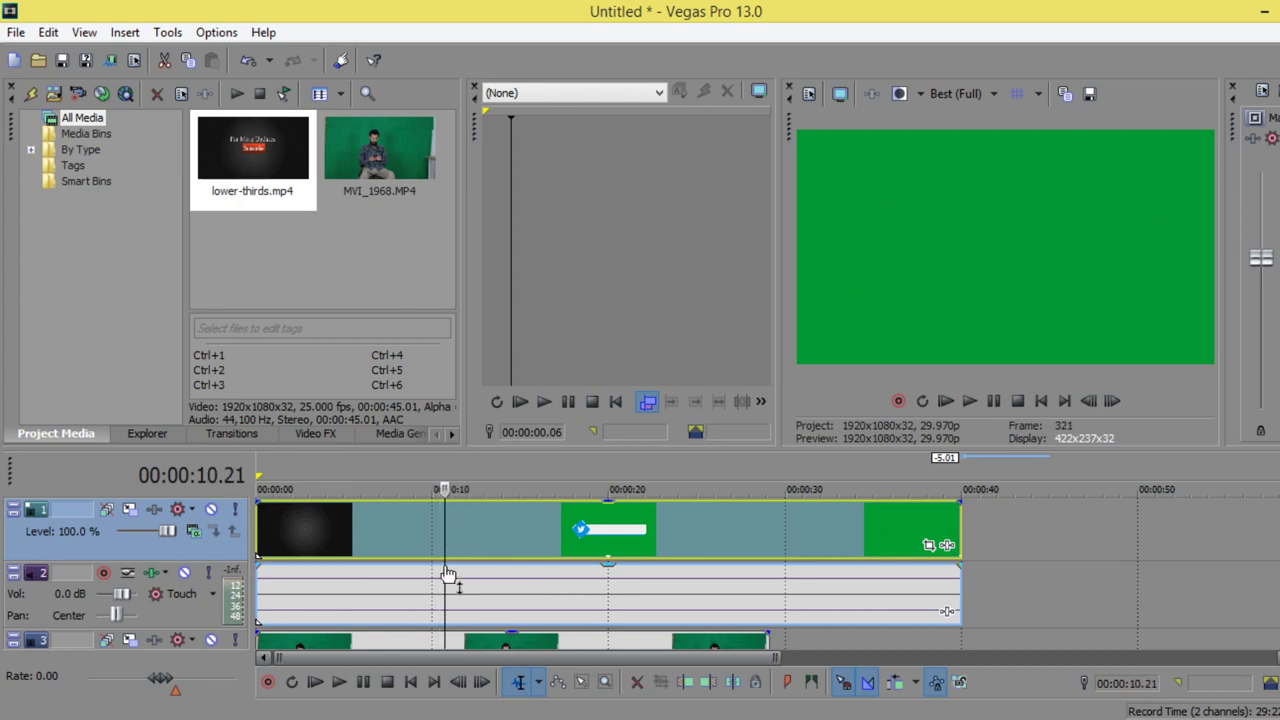
key("s")
left_click(393, 550)
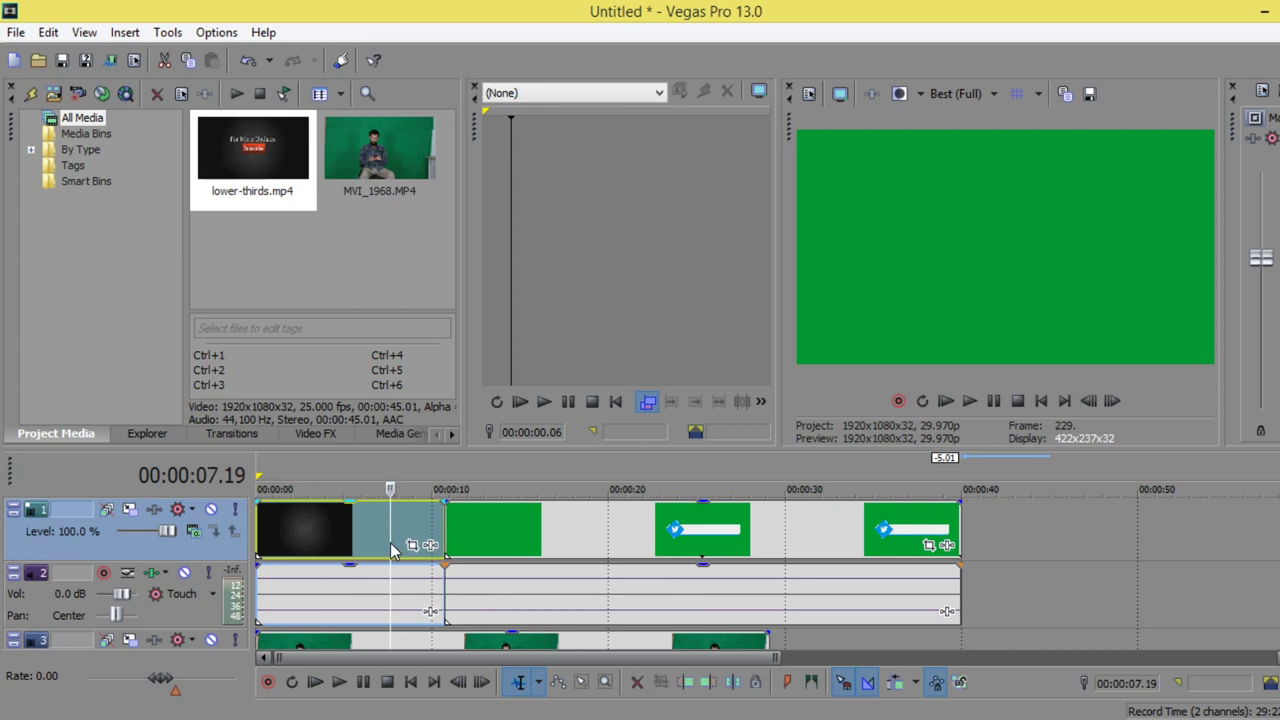
key("Delete")
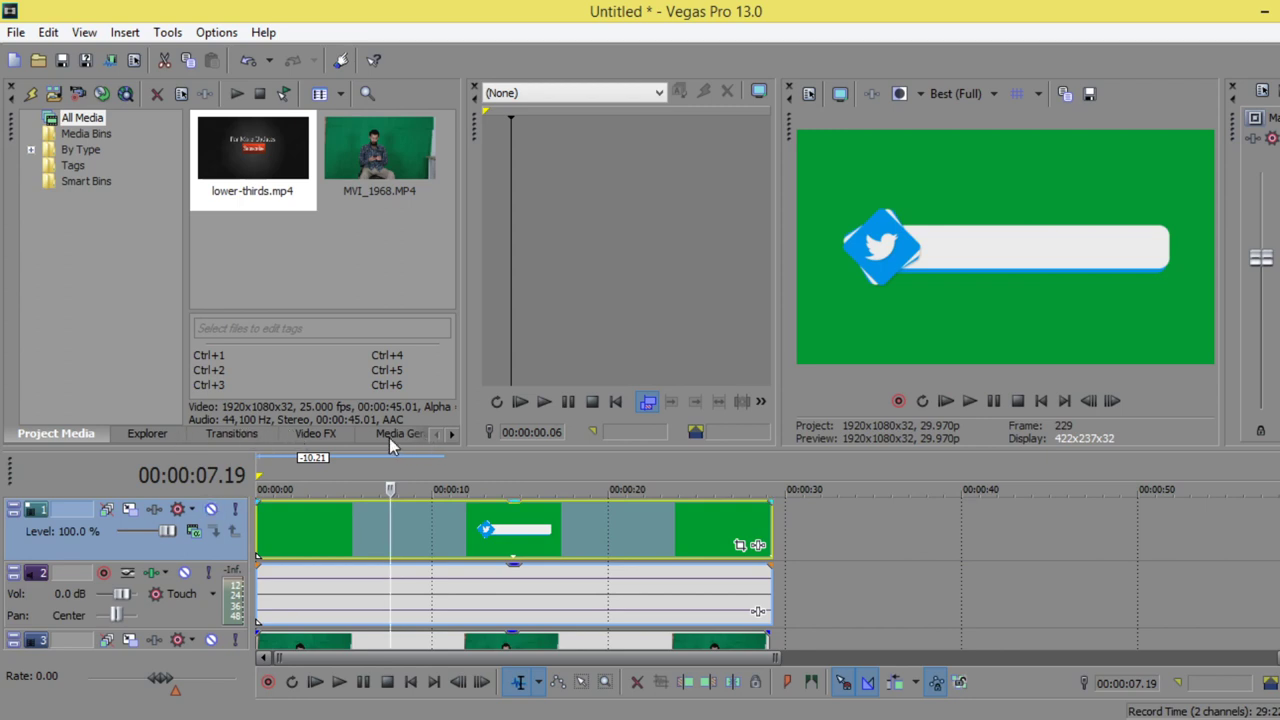
Apply Chroma Keyer to the lower-thirds clip and sample the green background as key colour.
left_click(329, 437)
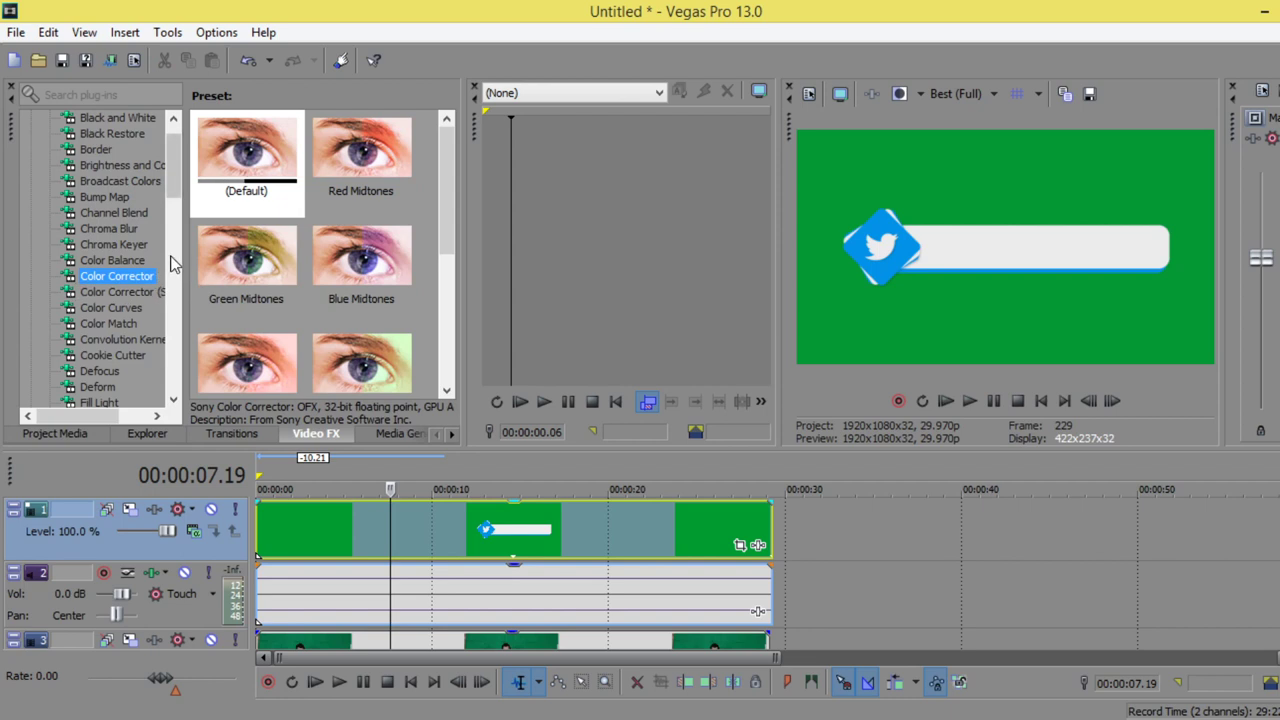
left_click(86, 93)
type("c")
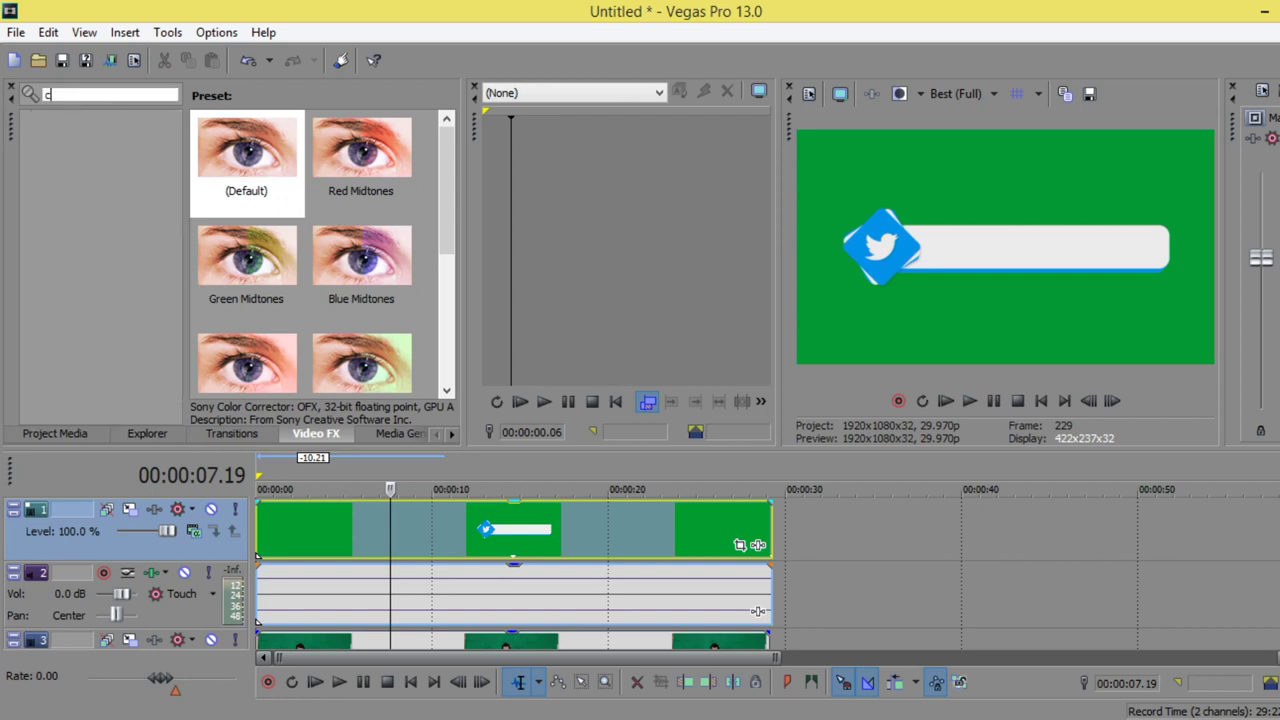
type("hro")
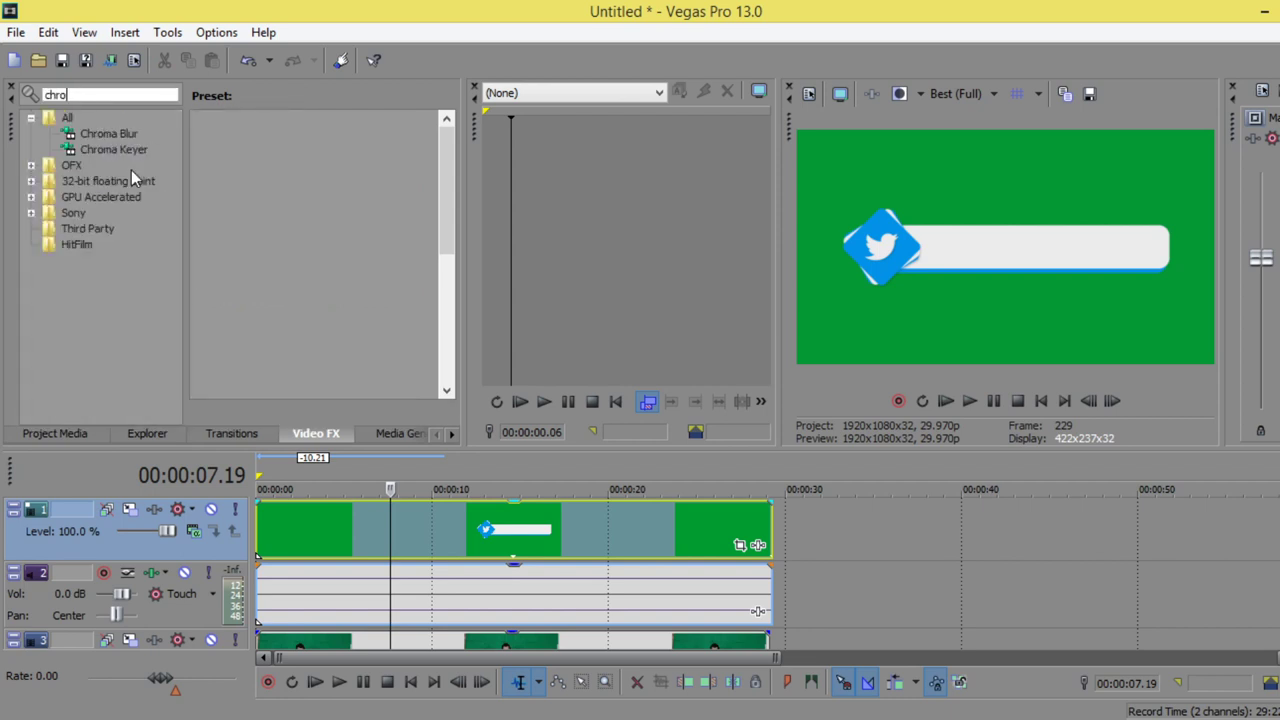
left_click_drag(120, 150, 443, 530)
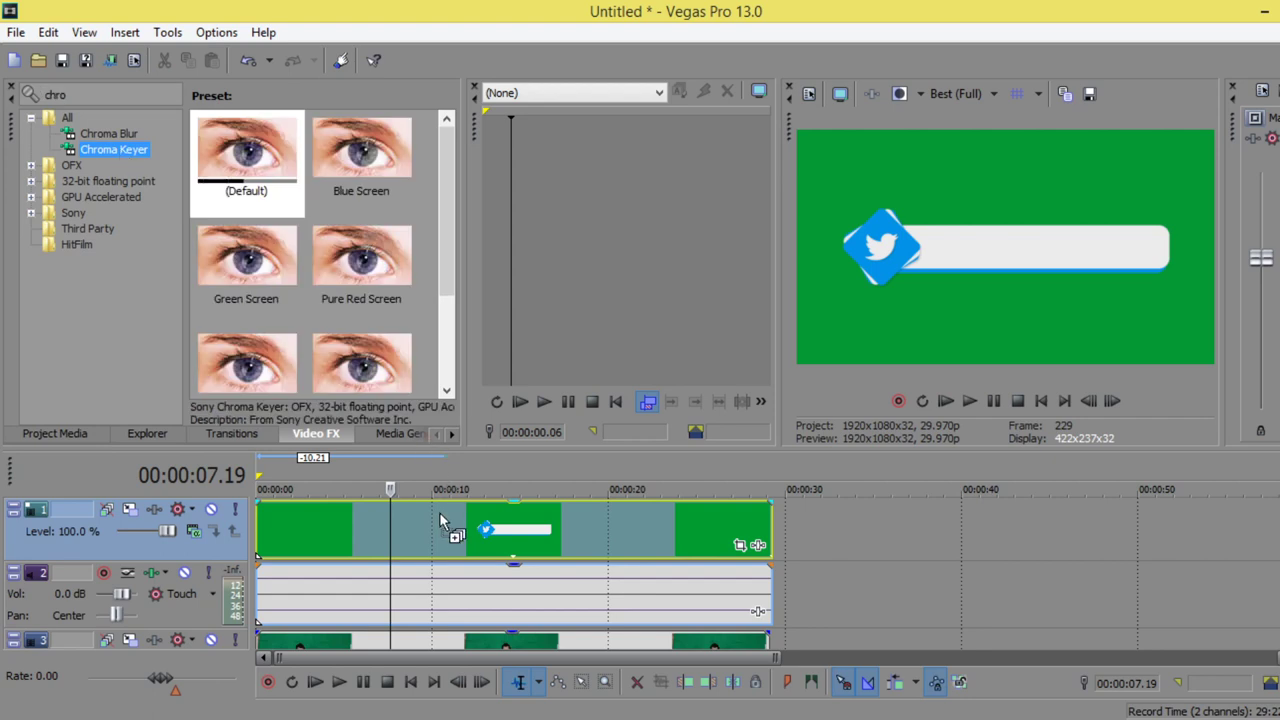
left_click(42, 213)
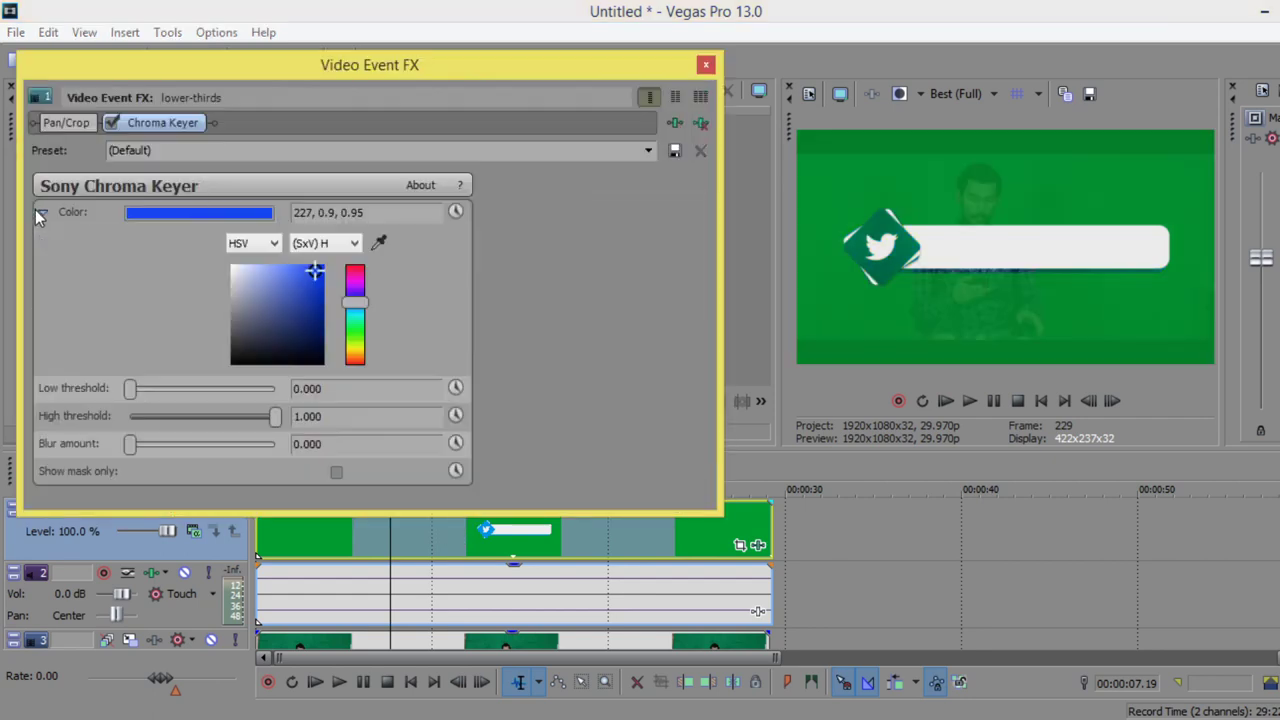
left_click(379, 242)
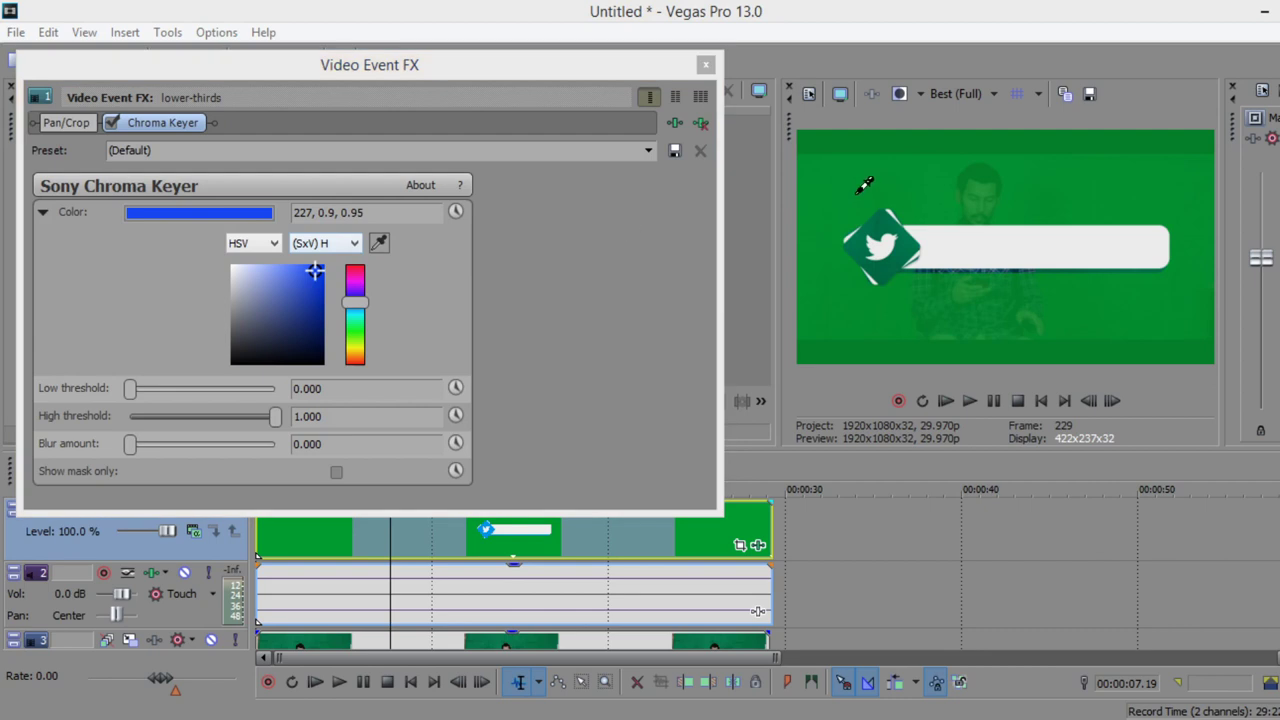
left_click(827, 181)
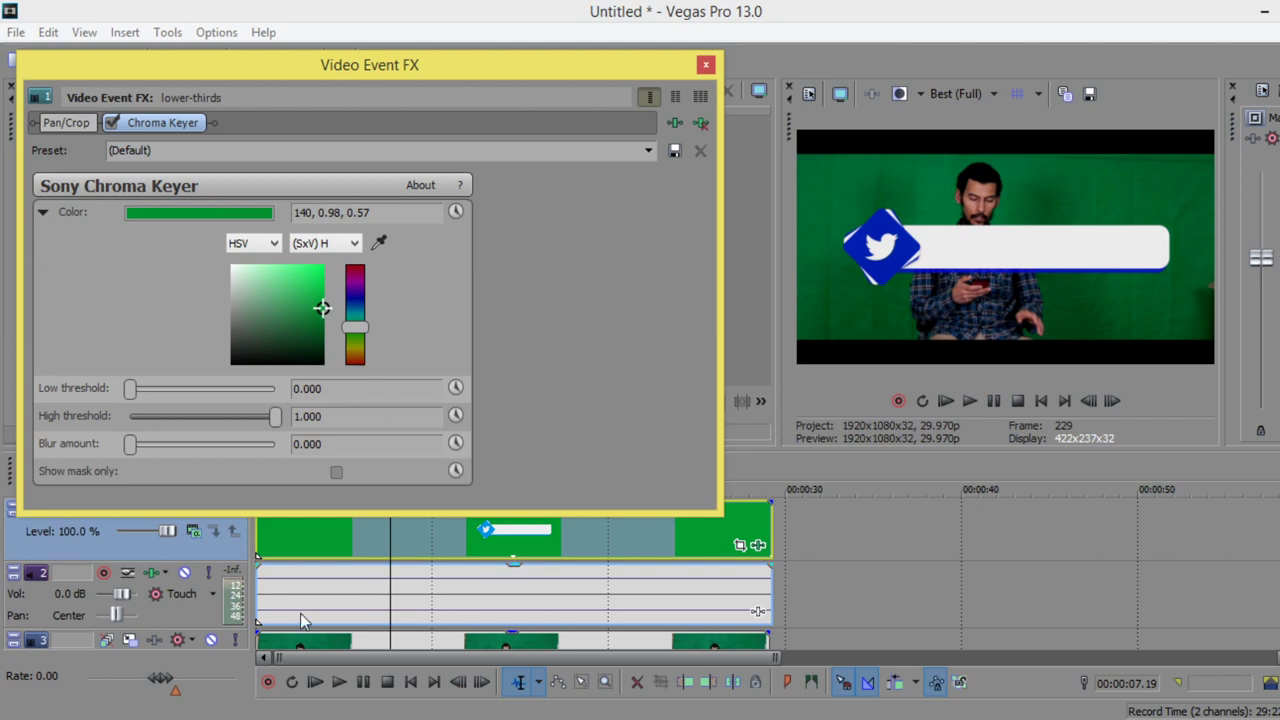
Resample the green from the unkeyed preview, lower the high threshold, and set the low threshold to 0.558.
left_click(211, 639)
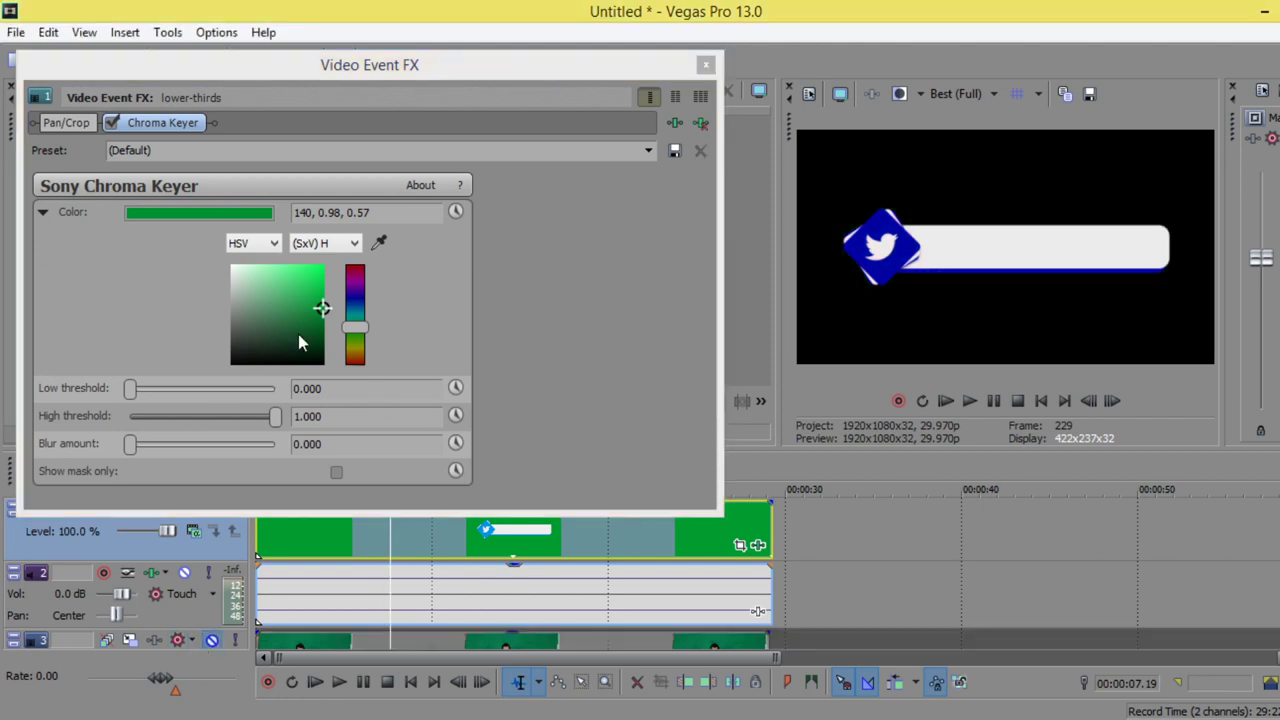
left_click(113, 122)
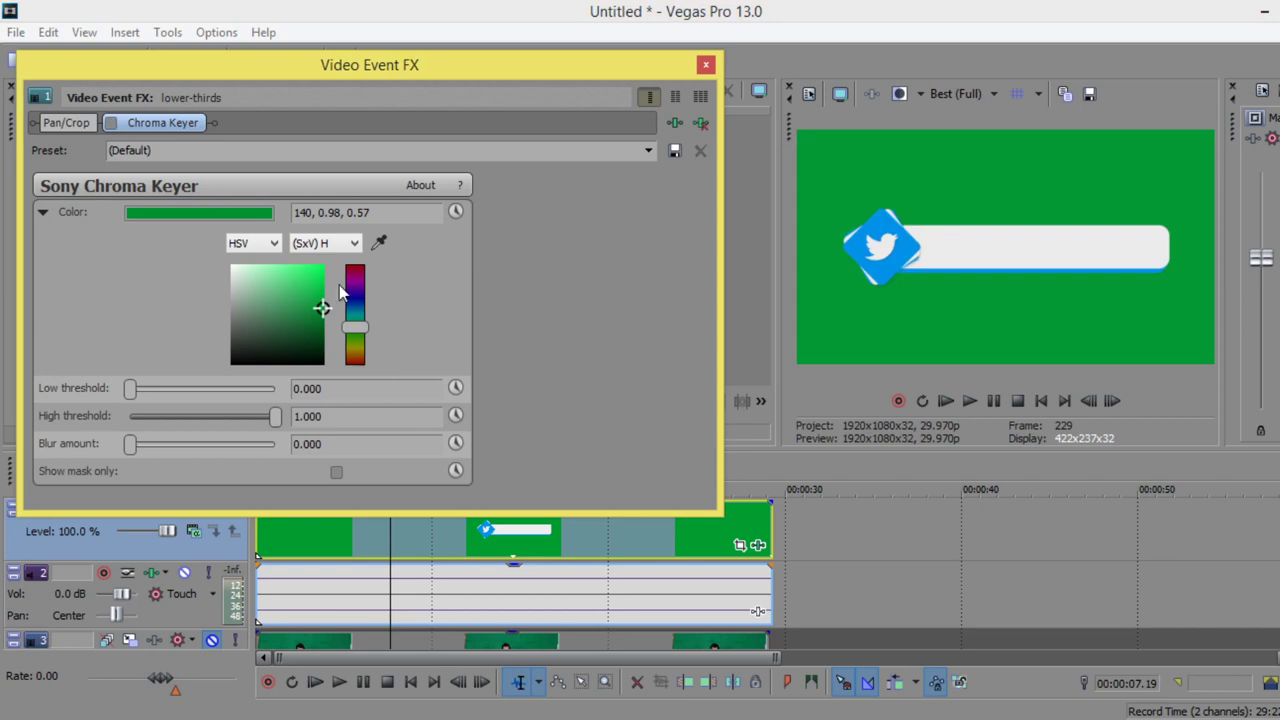
left_click(378, 243)
left_click(1170, 187)
left_click(113, 122)
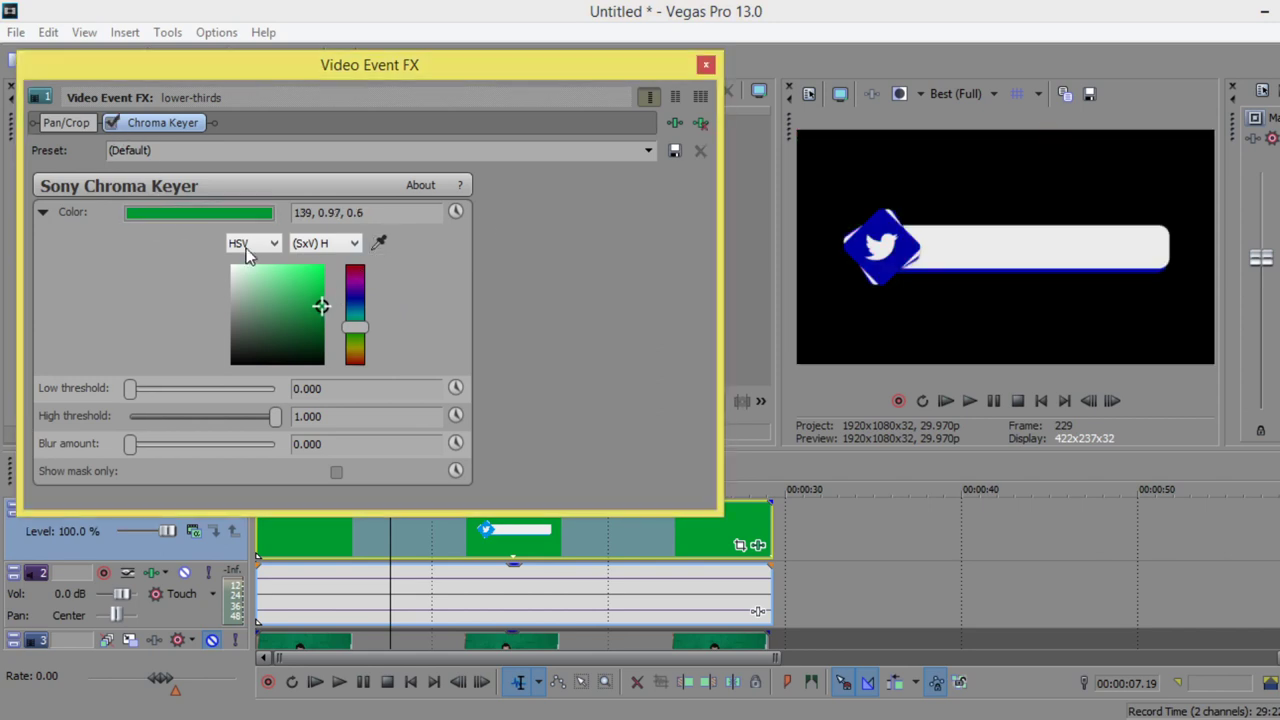
mouse_move(276, 416)
left_mouse_down()
mouse_move(130, 416)
mouse_move(201, 420)
left_mouse_up()
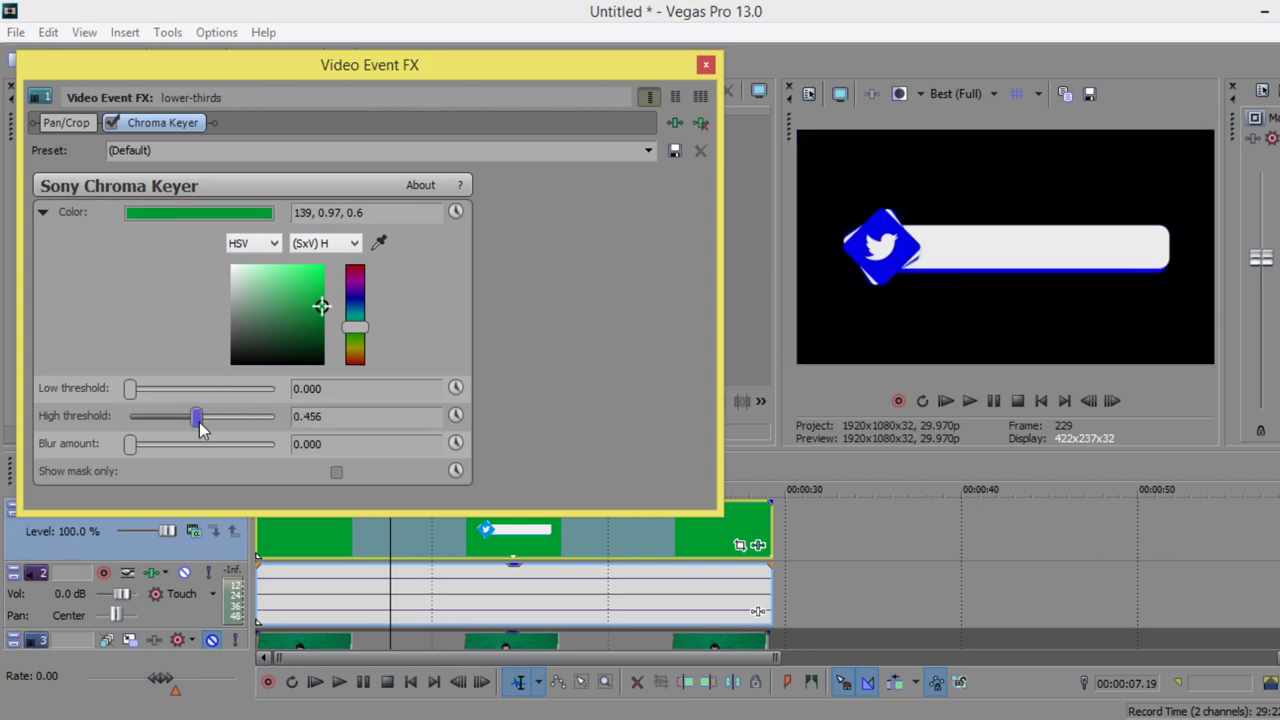
mouse_move(130, 388)
left_mouse_down()
mouse_move(216, 389)
mouse_move(41, 388)
left_mouse_up()
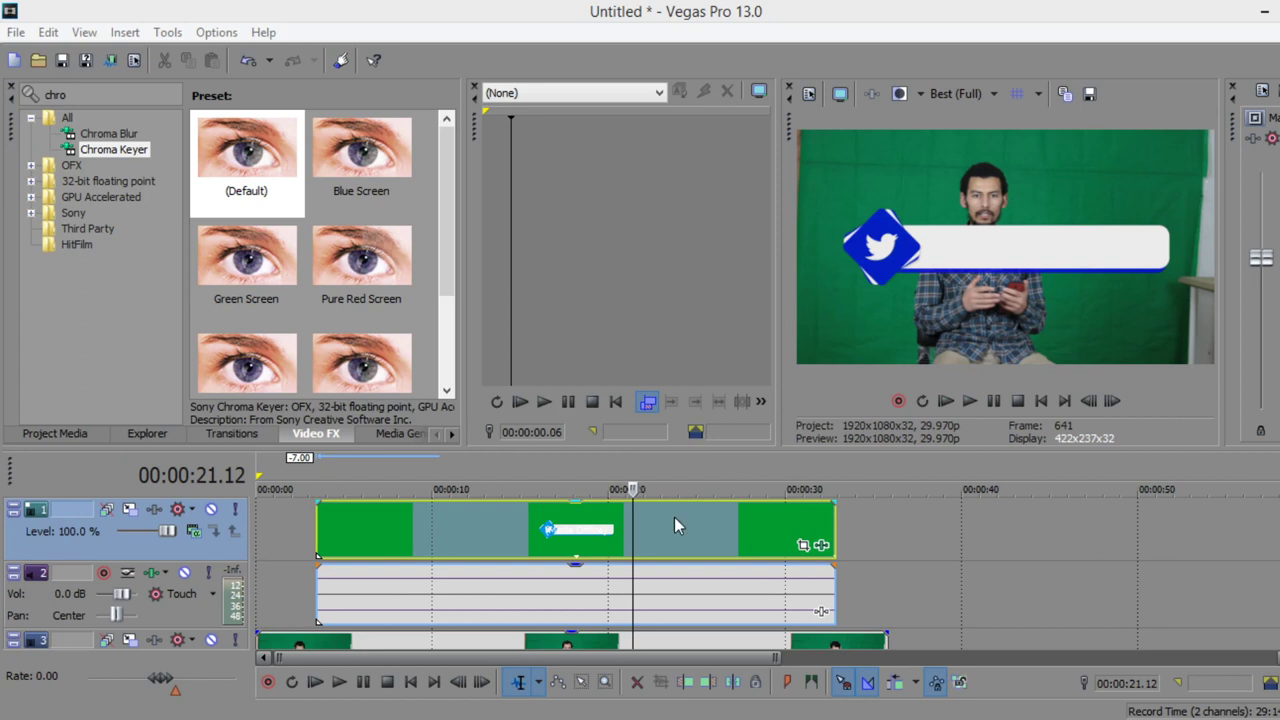
Play and stop a preview of the green-screen composite.
left_click(970, 401)
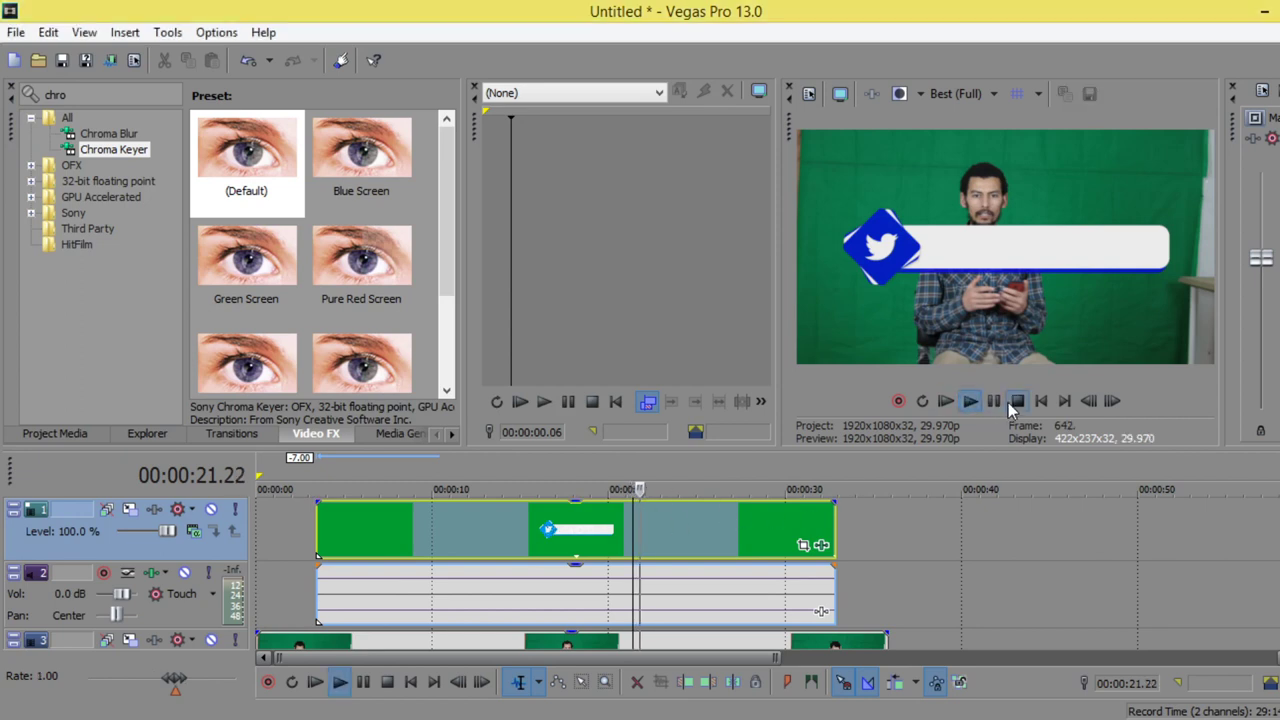
left_click(993, 401)
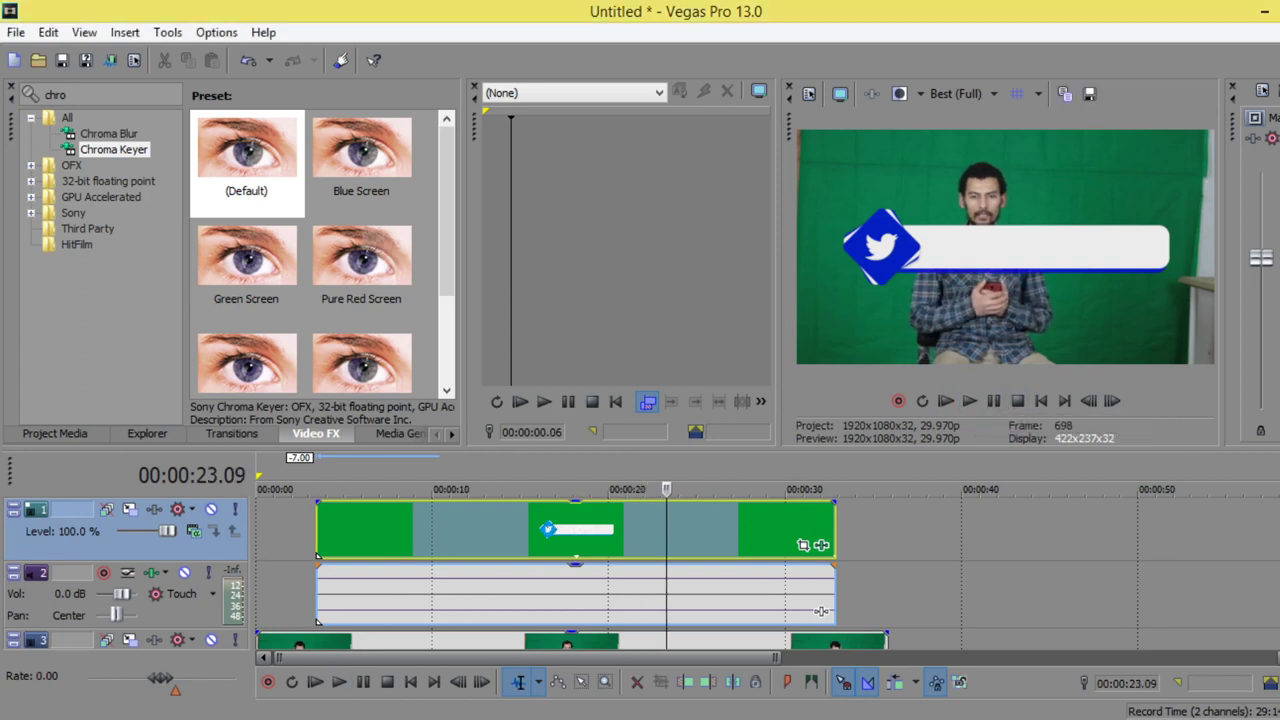
right_click(912, 610)
left_click(296, 620)
Undo an accidental track deletion with Ctrl+Z and park the playhead at 00:00:15.01.
right_click(296, 620)
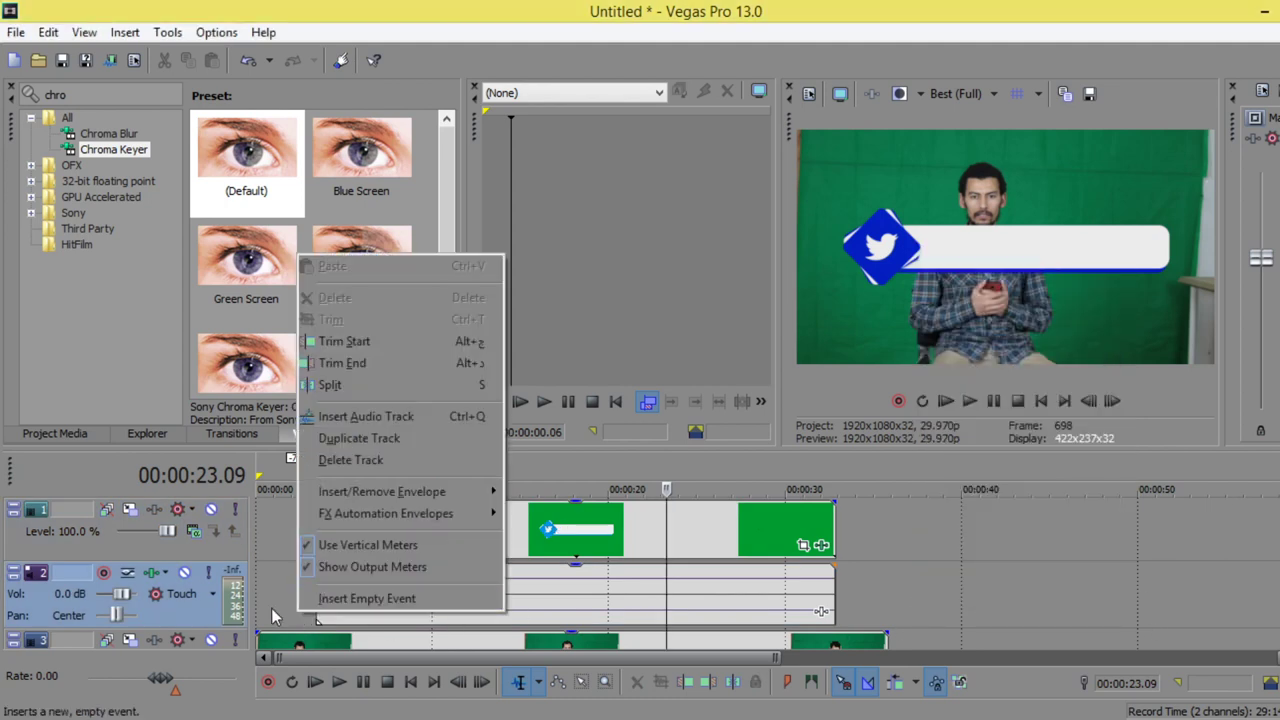
right_click(236, 636)
left_click(971, 592)
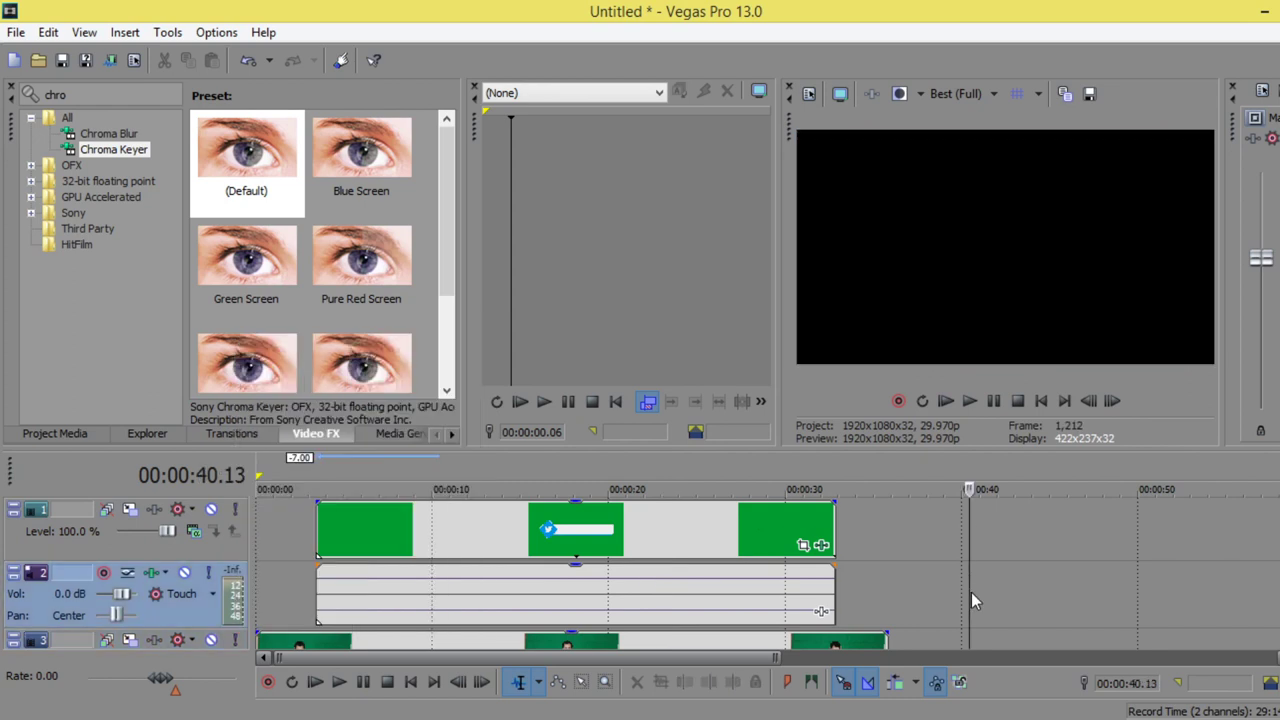
key("Delete")
key("Delete")
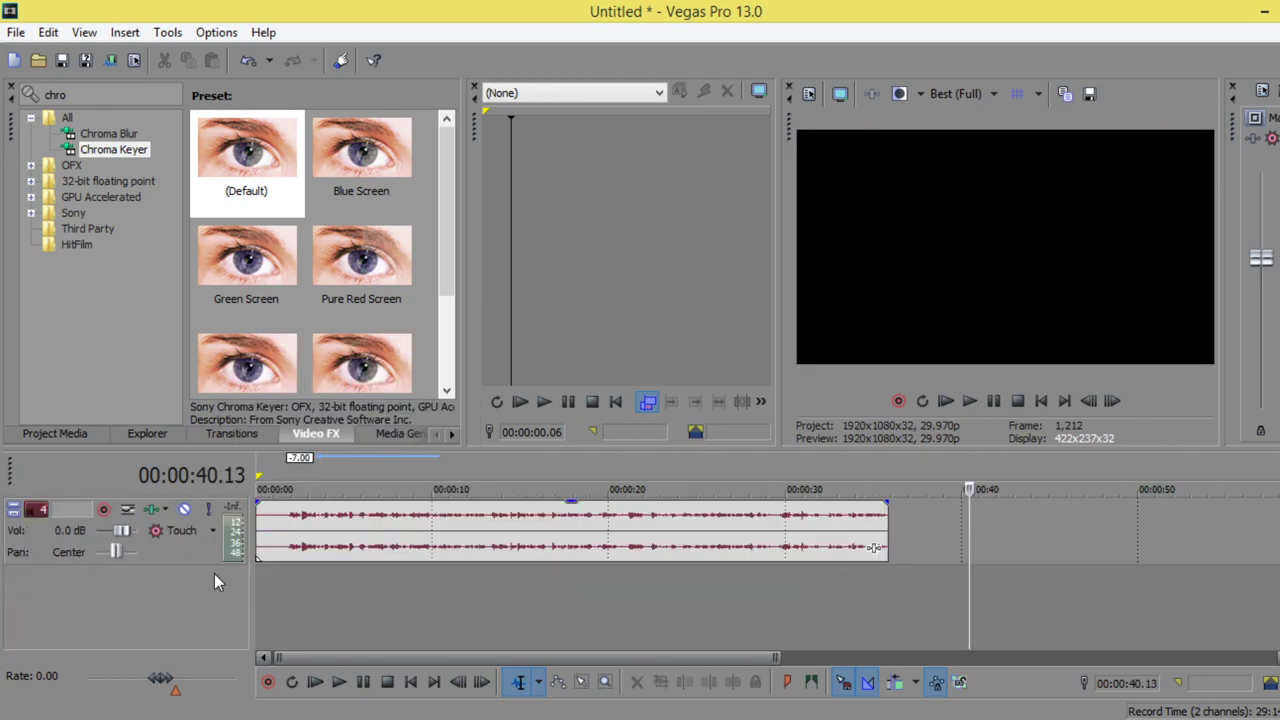
right_click(214, 578)
key("ctrl+z")
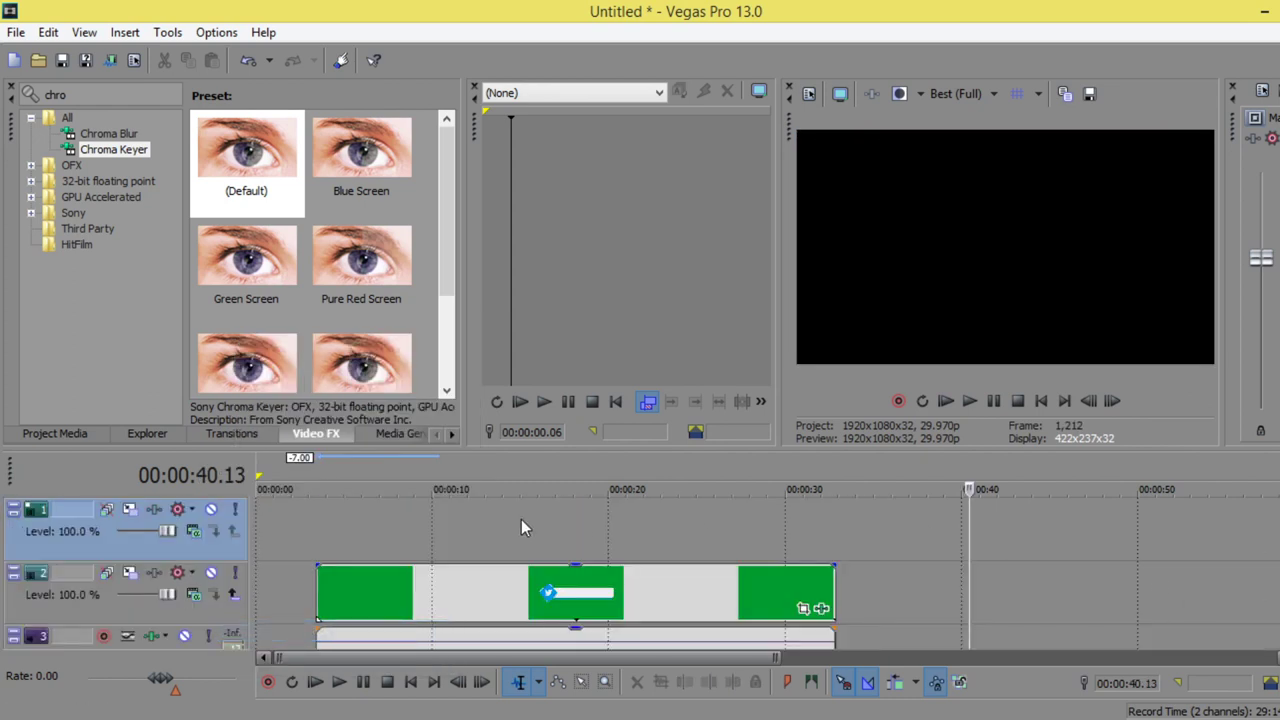
left_click(521, 519)
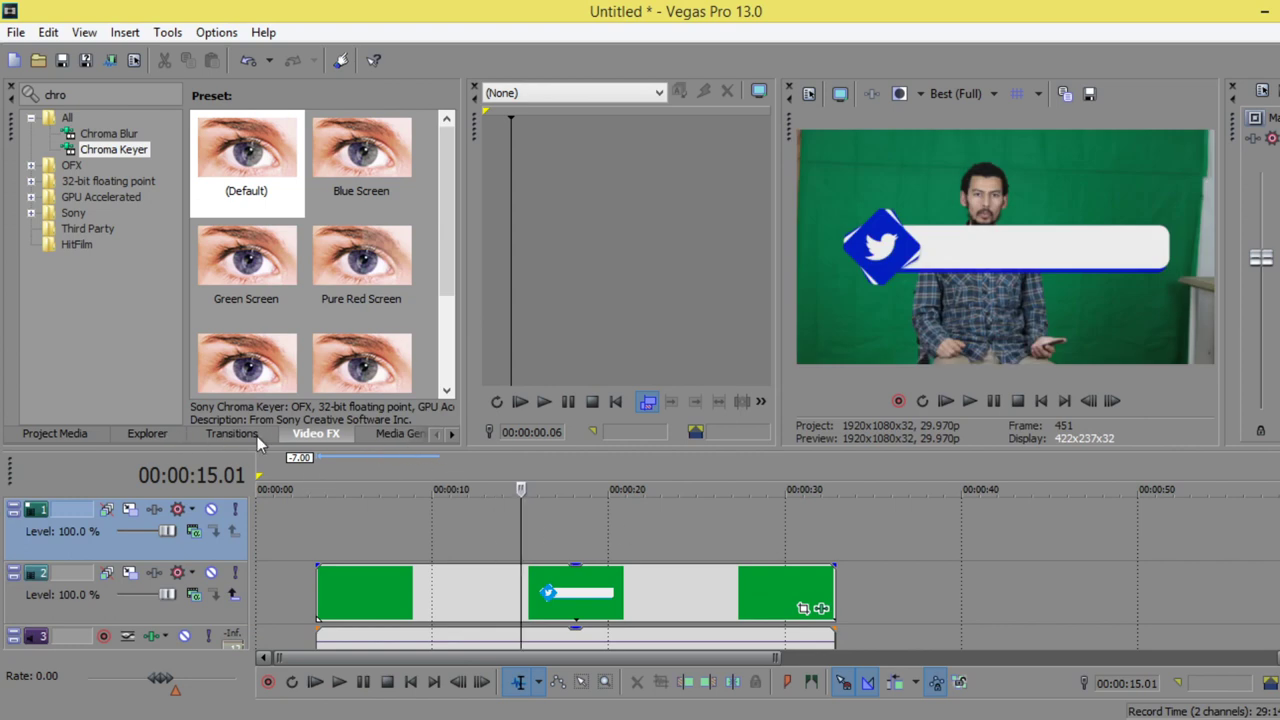
Insert a text title reading 'New Course' at size 36.
right_click(545, 550)
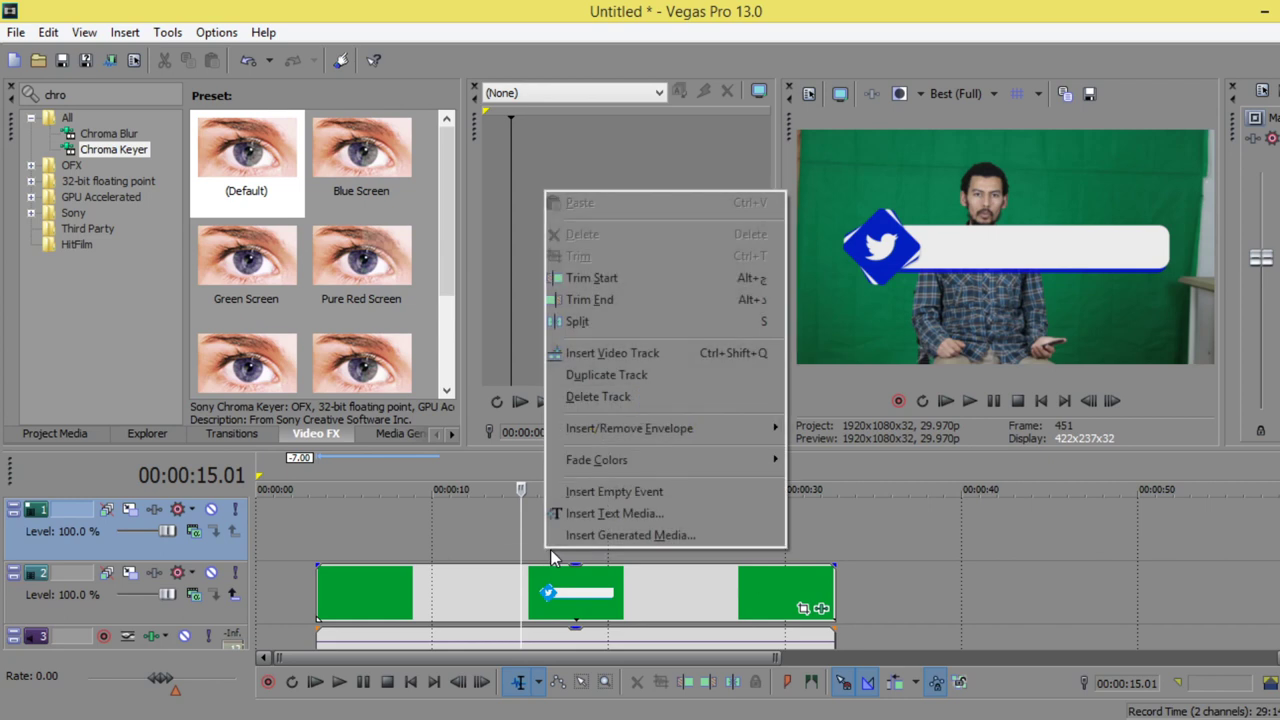
left_click(582, 516)
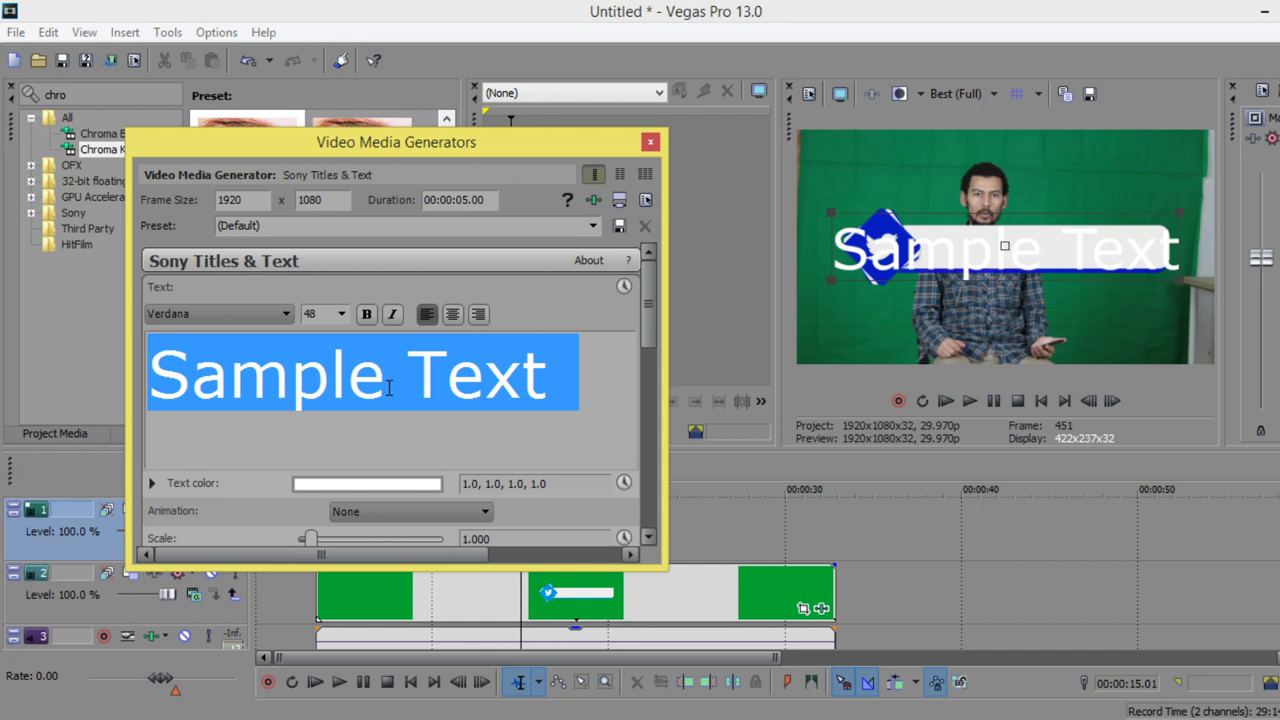
key("BackSpace")
type("آثص")
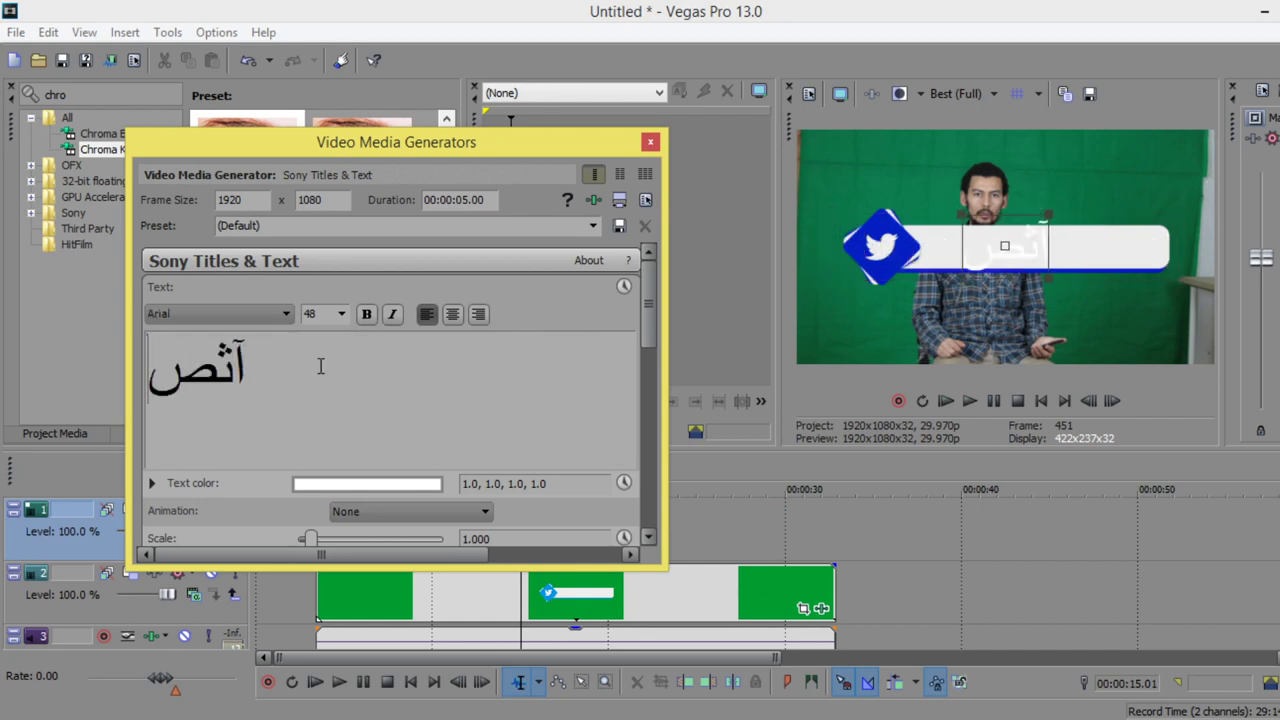
key("ctrl+a")
key("BackSpace")
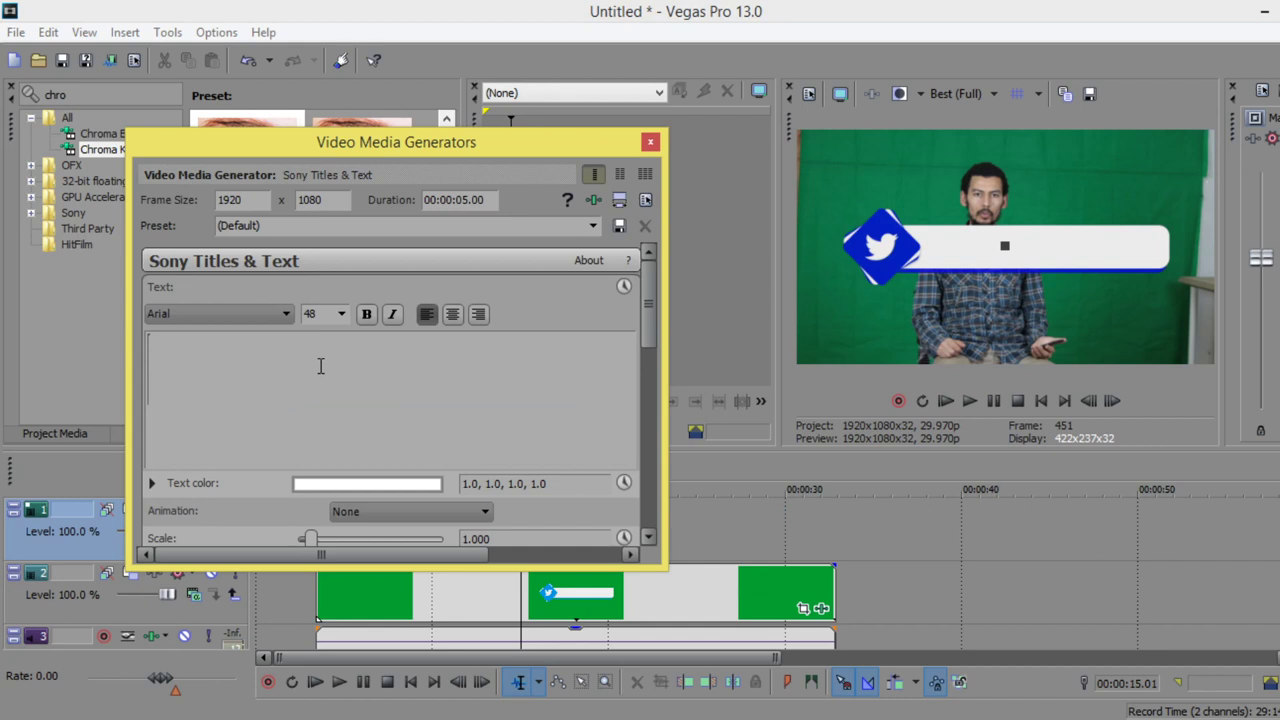
type("New Cou")
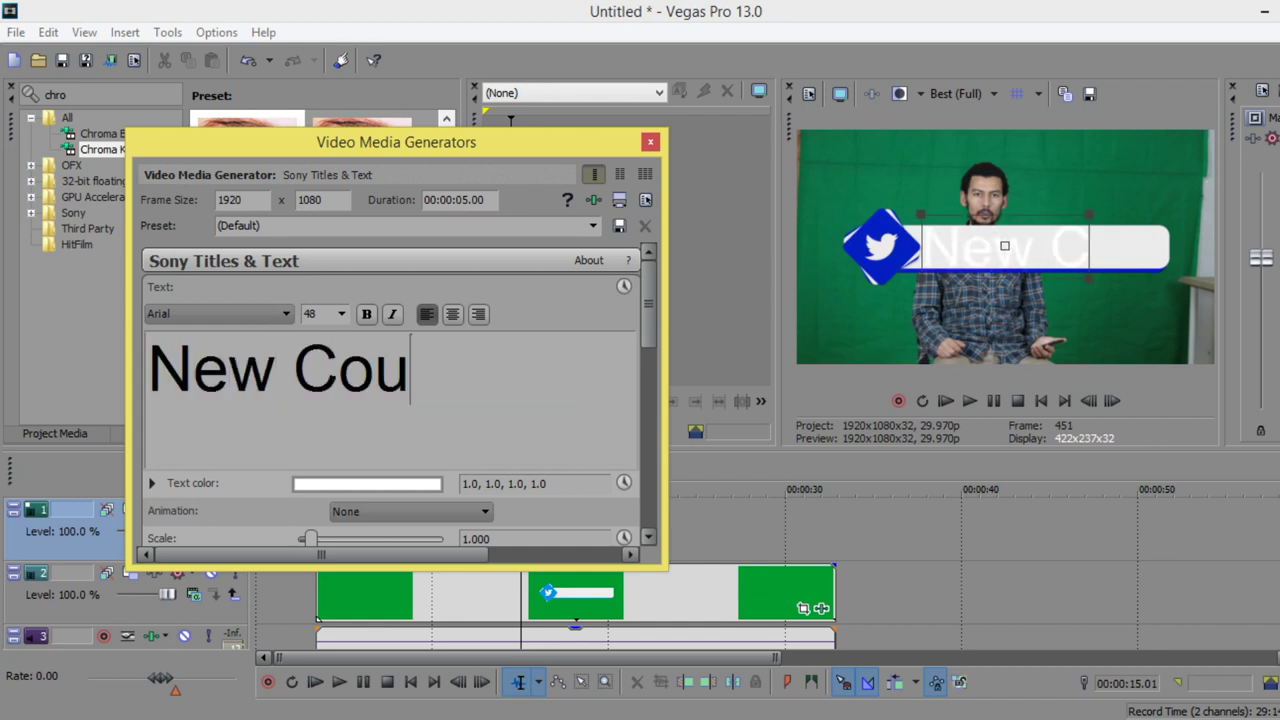
type("rse")
triple_click(343, 343)
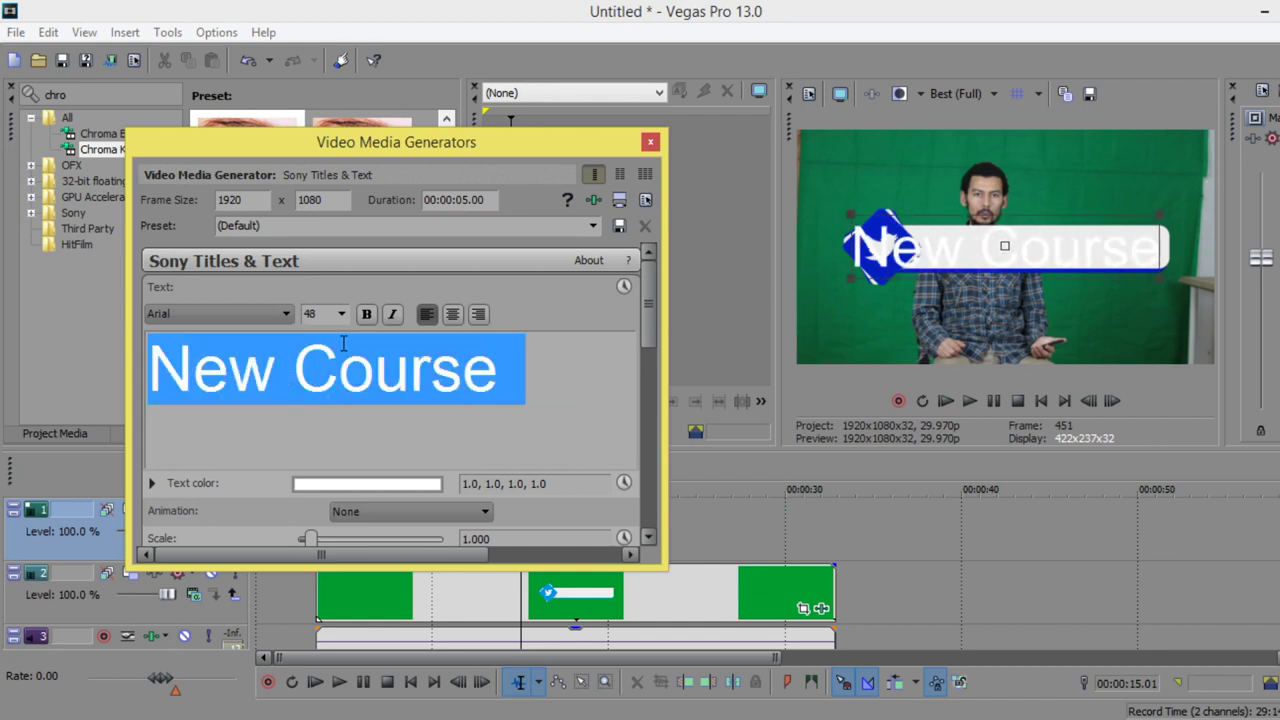
left_click(340, 314)
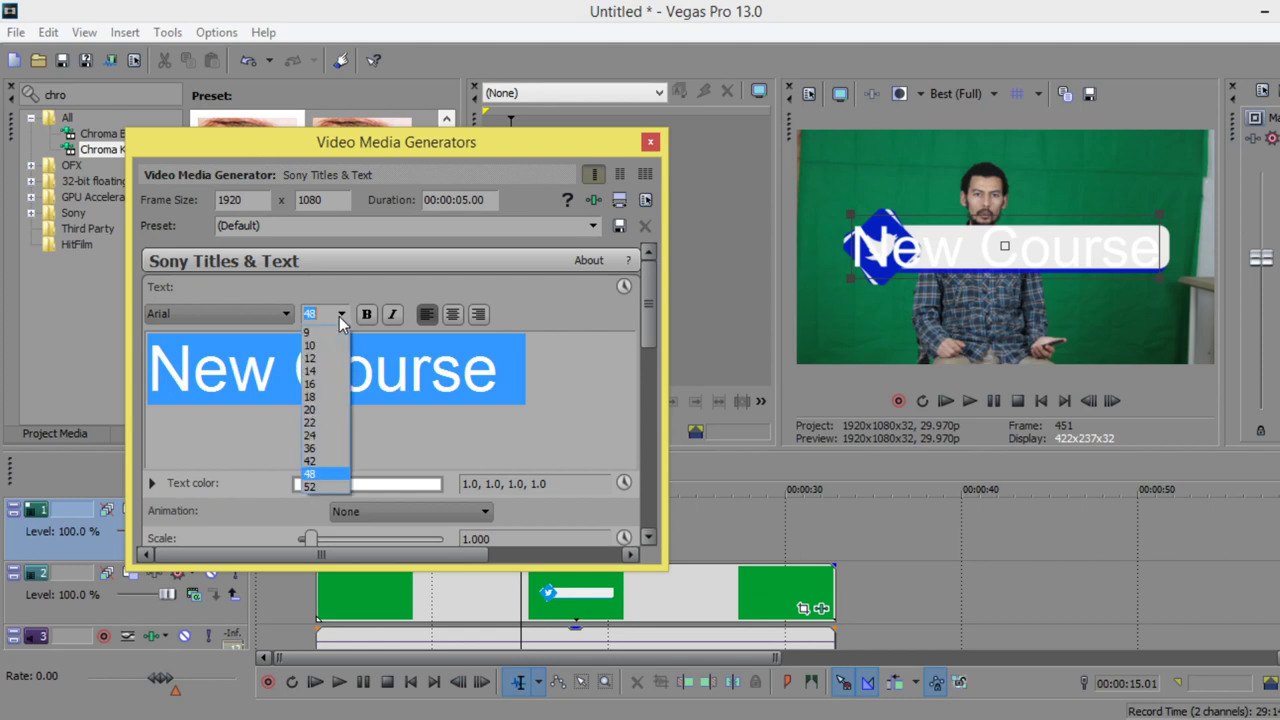
left_click(325, 446)
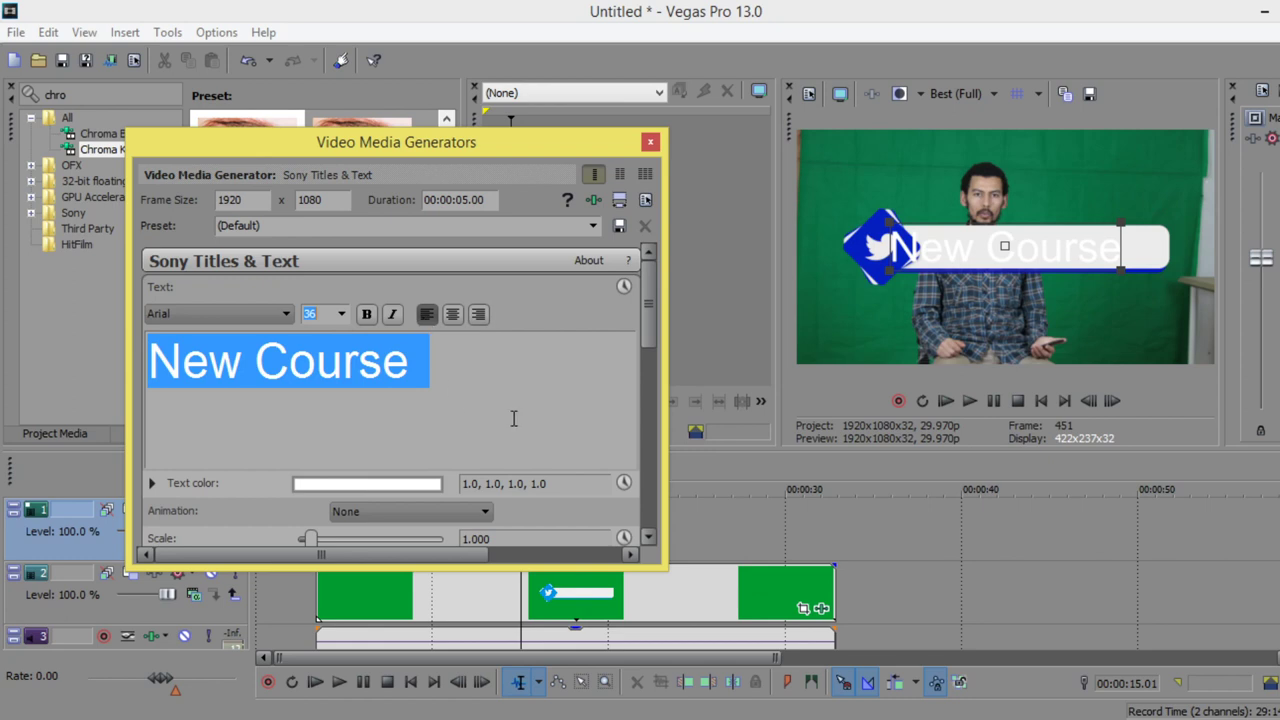
Colour the title text near-black (0.14, 0.0, 0.07).
left_click(408, 485)
left_click(221, 584)
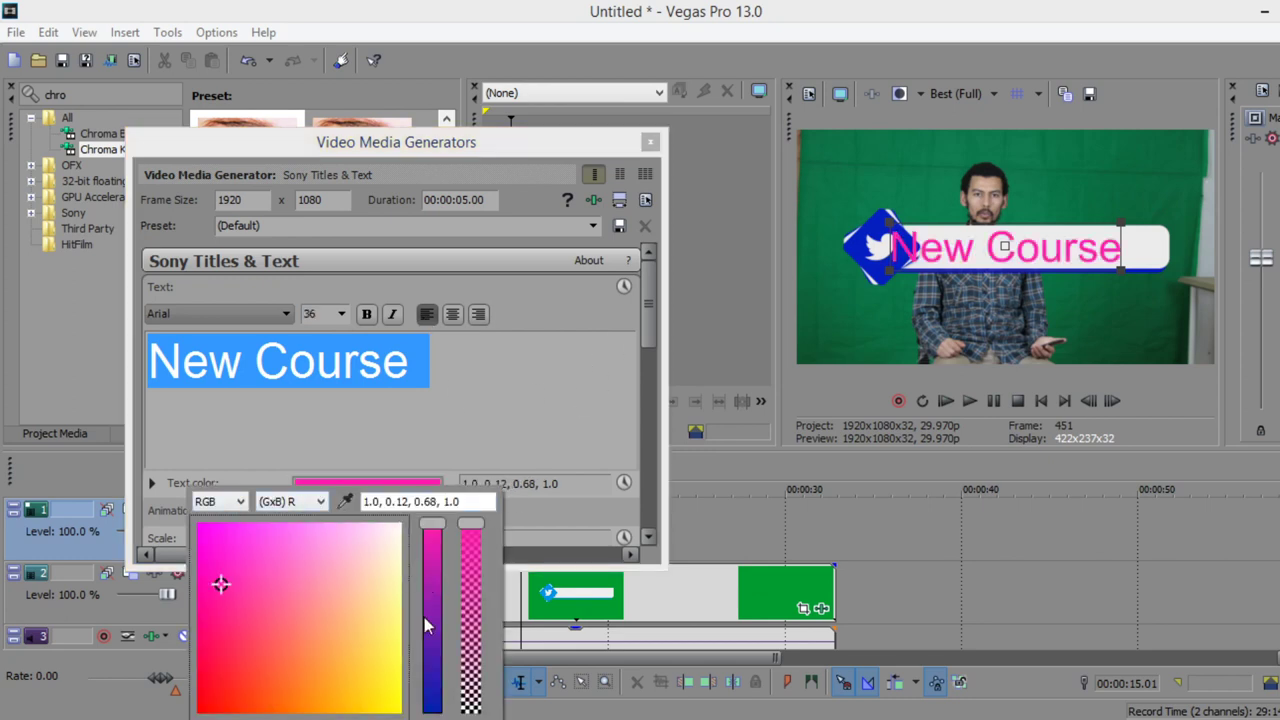
left_click(432, 690)
left_click(220, 562)
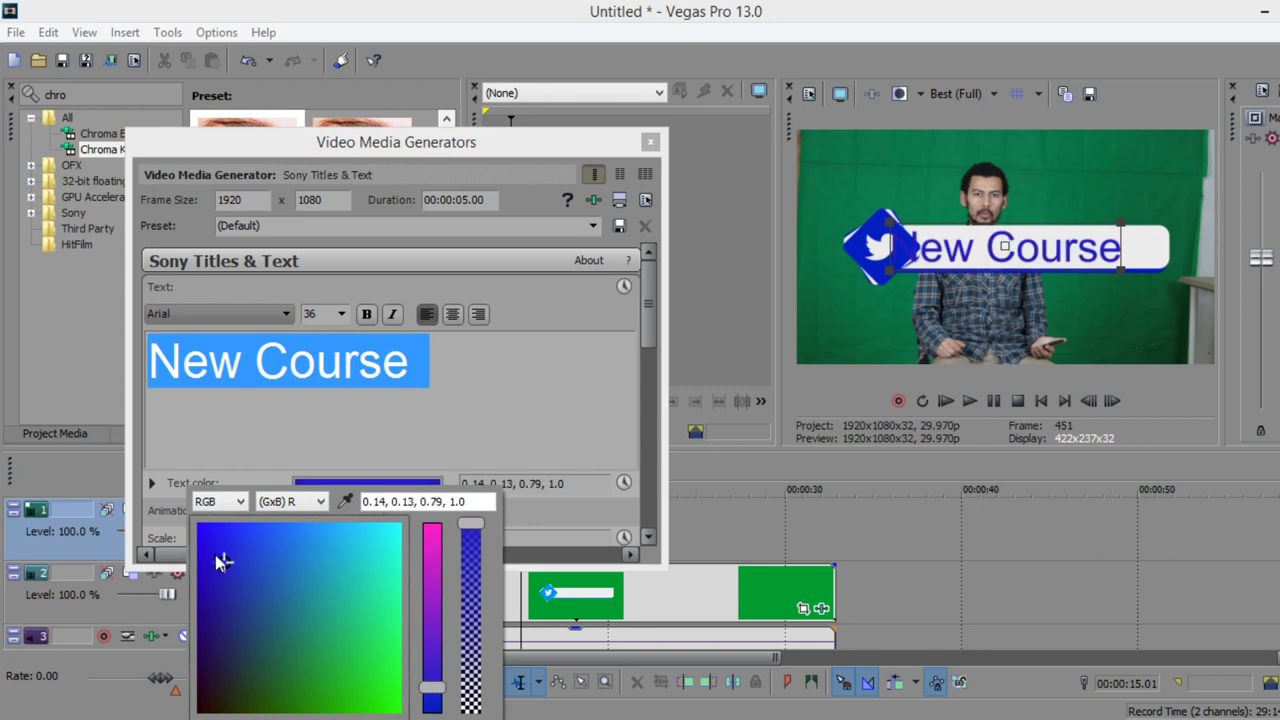
left_click(263, 698)
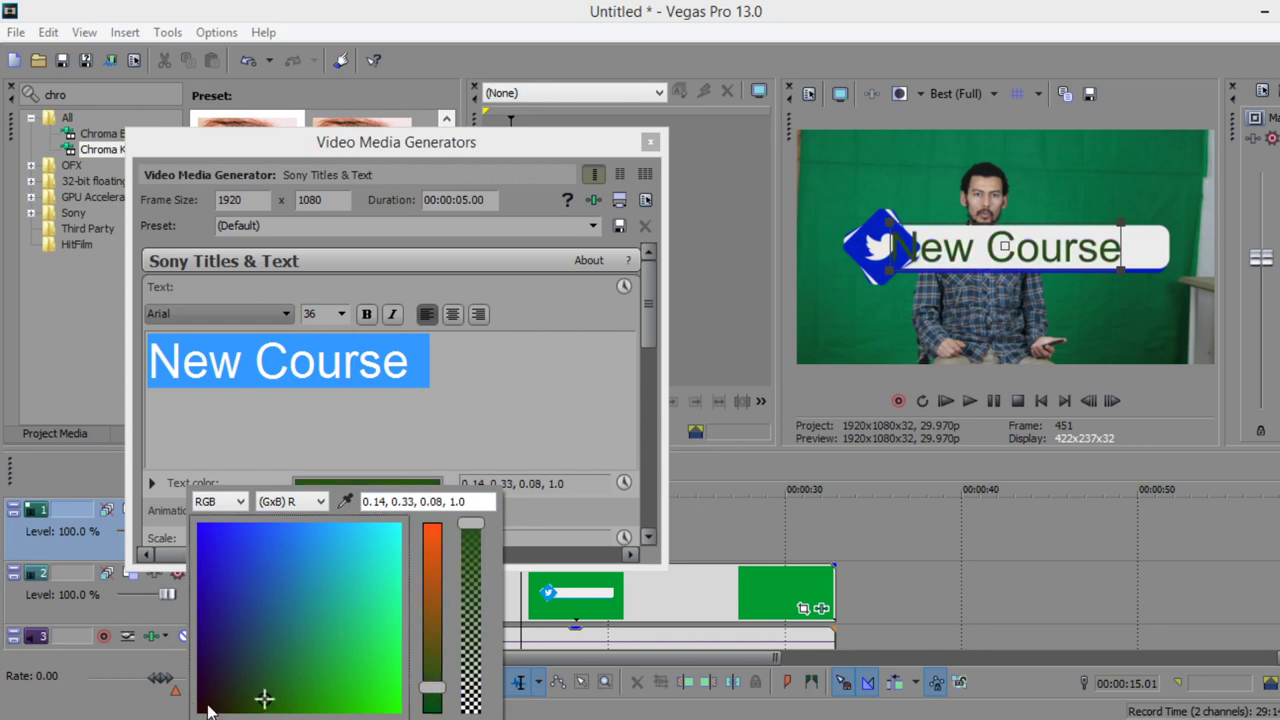
left_click(197, 700)
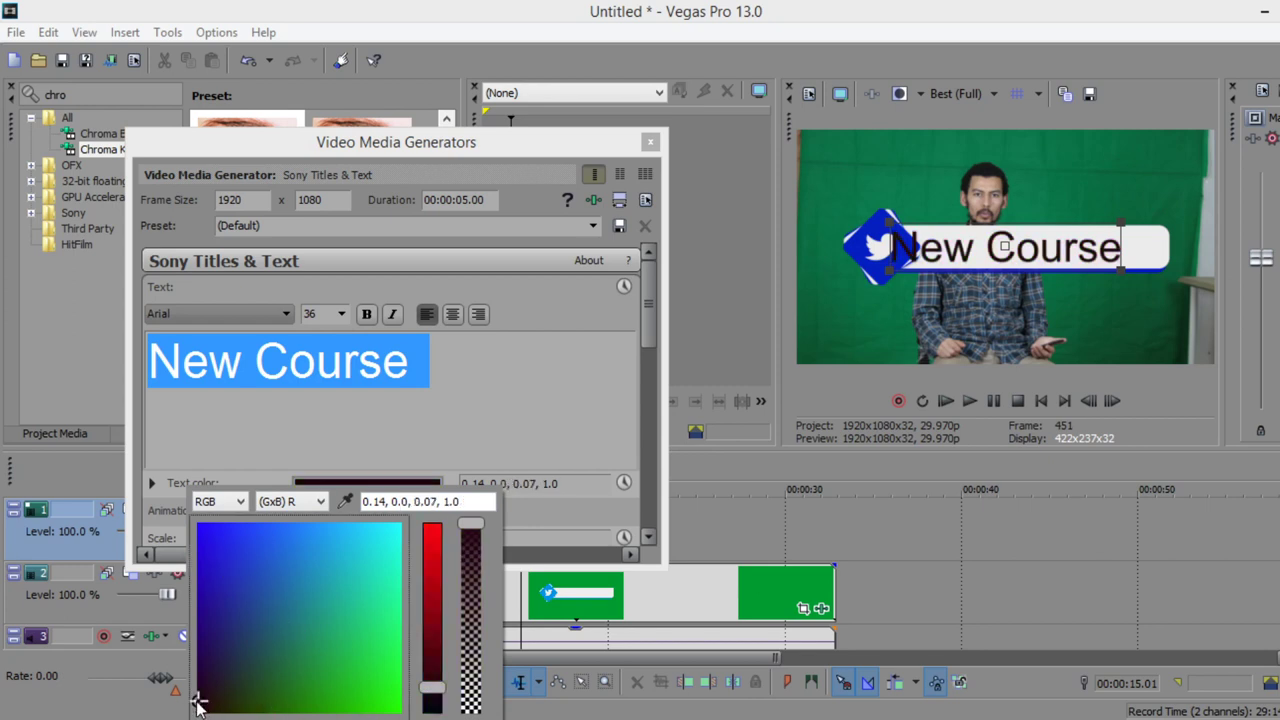
left_click(519, 401)
double_click(360, 355)
left_click(307, 375)
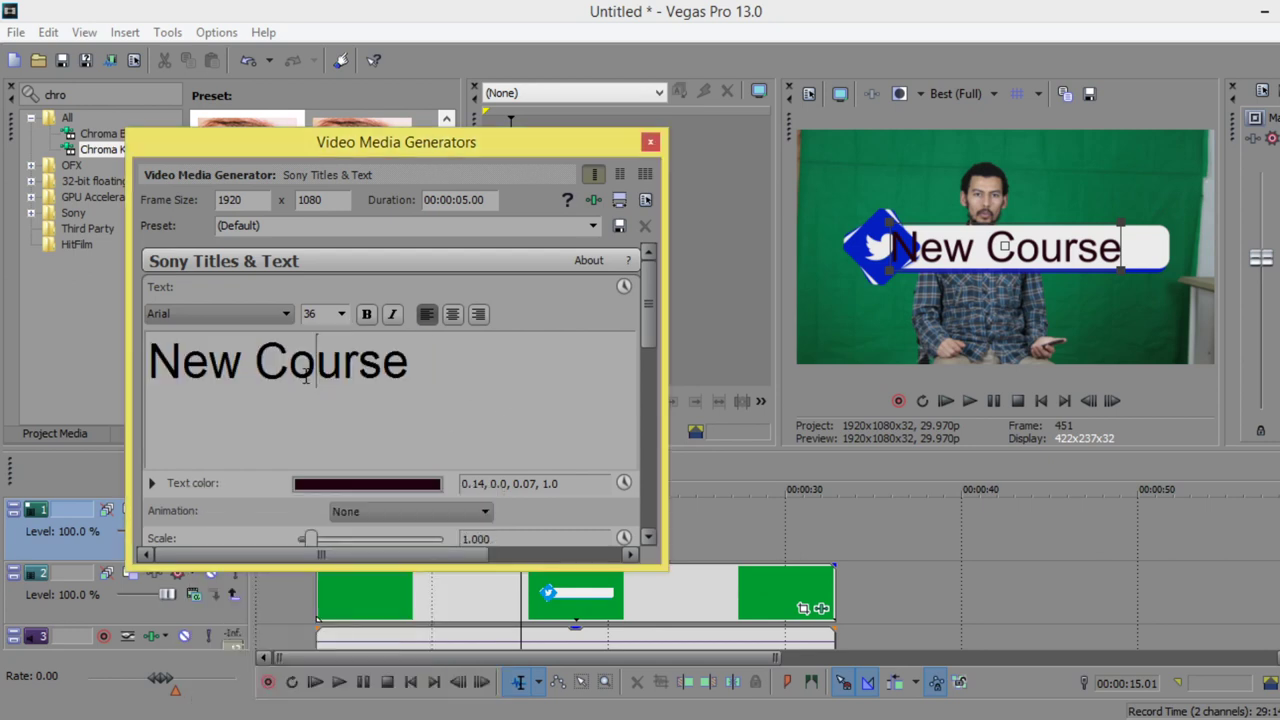
triple_click(307, 375)
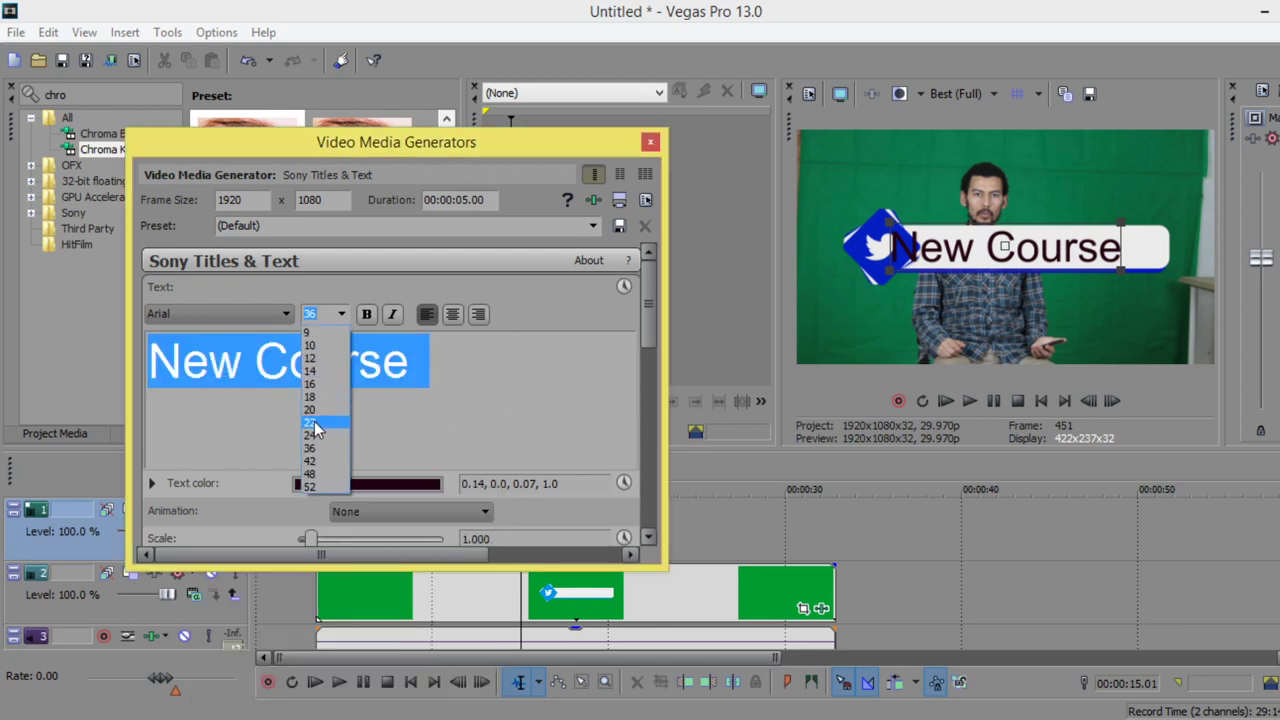
Change the New Course title to 22-pt Verdana and close the Video Media Generators window.
left_click(321, 422)
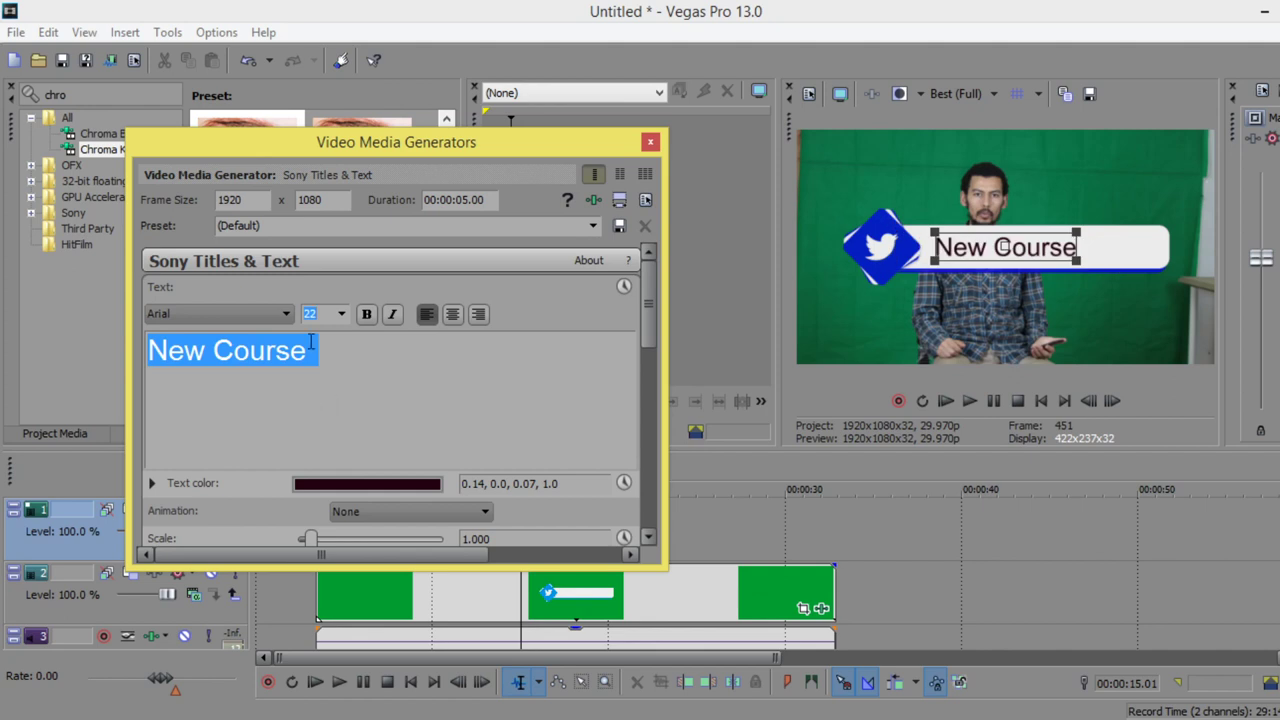
type("26")
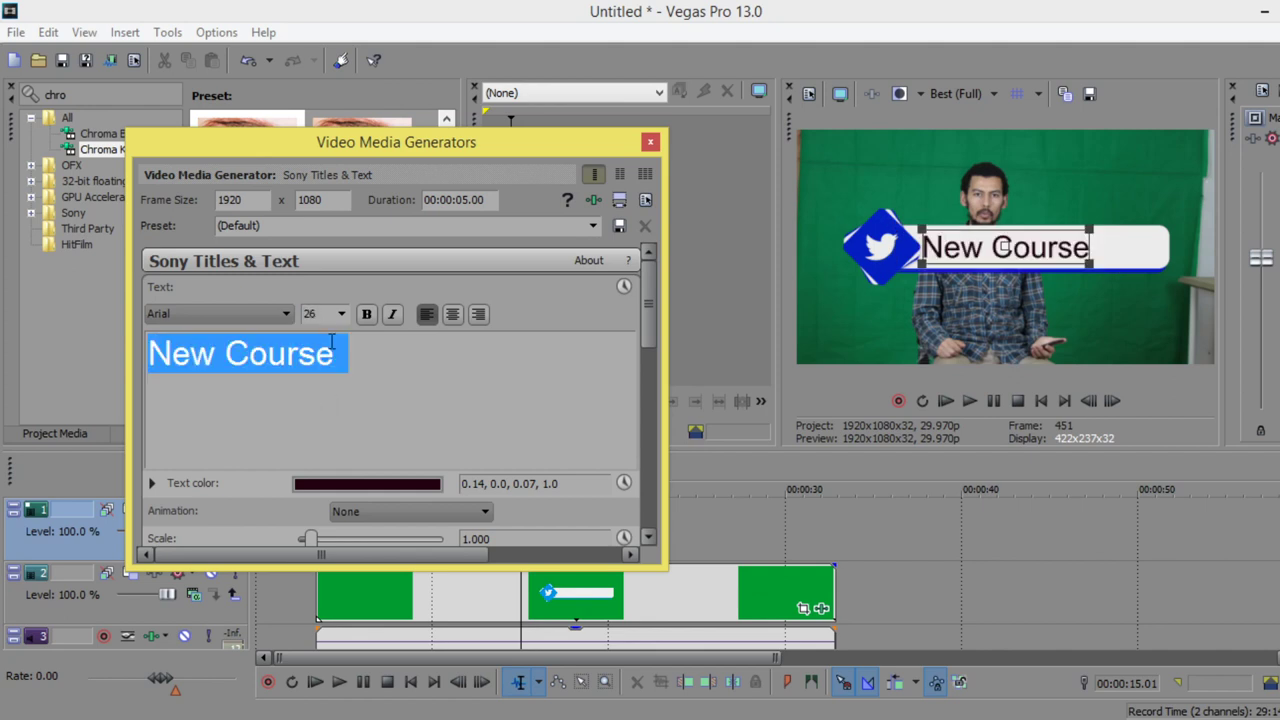
left_click(218, 316)
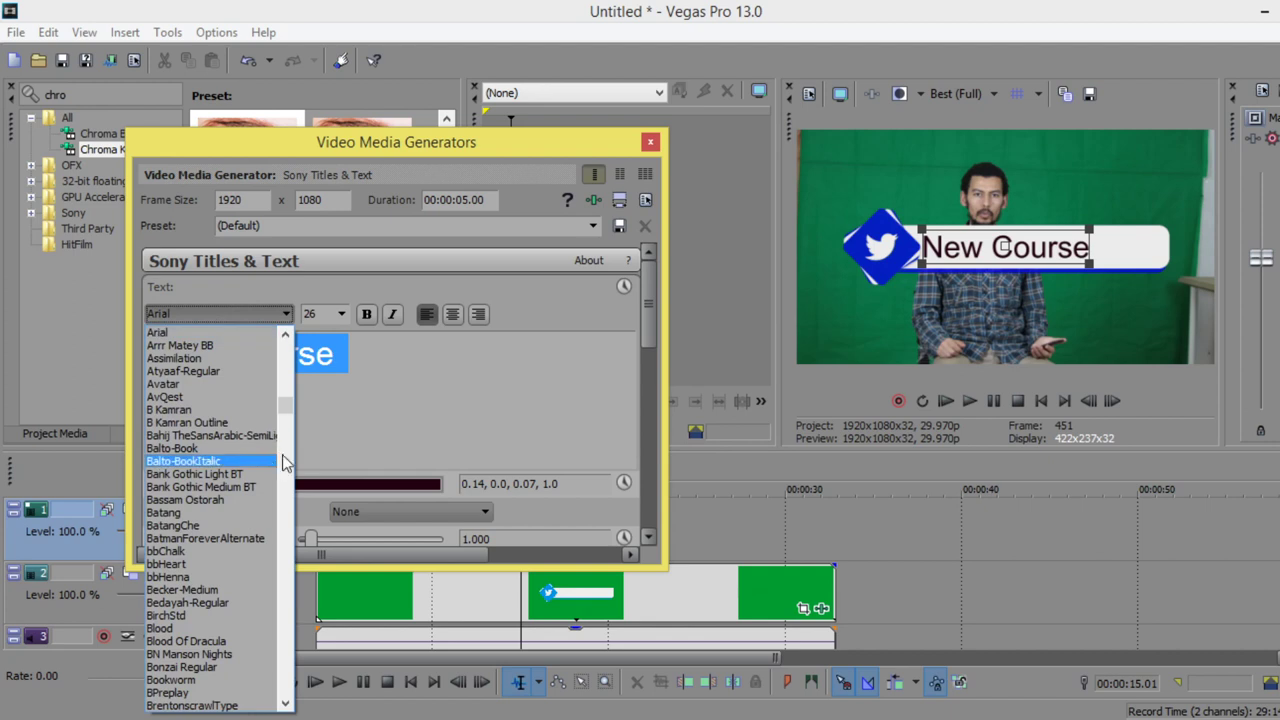
mouse_move(287, 406)
left_mouse_down()
mouse_move(281, 641)
mouse_move(290, 520)
left_mouse_up()
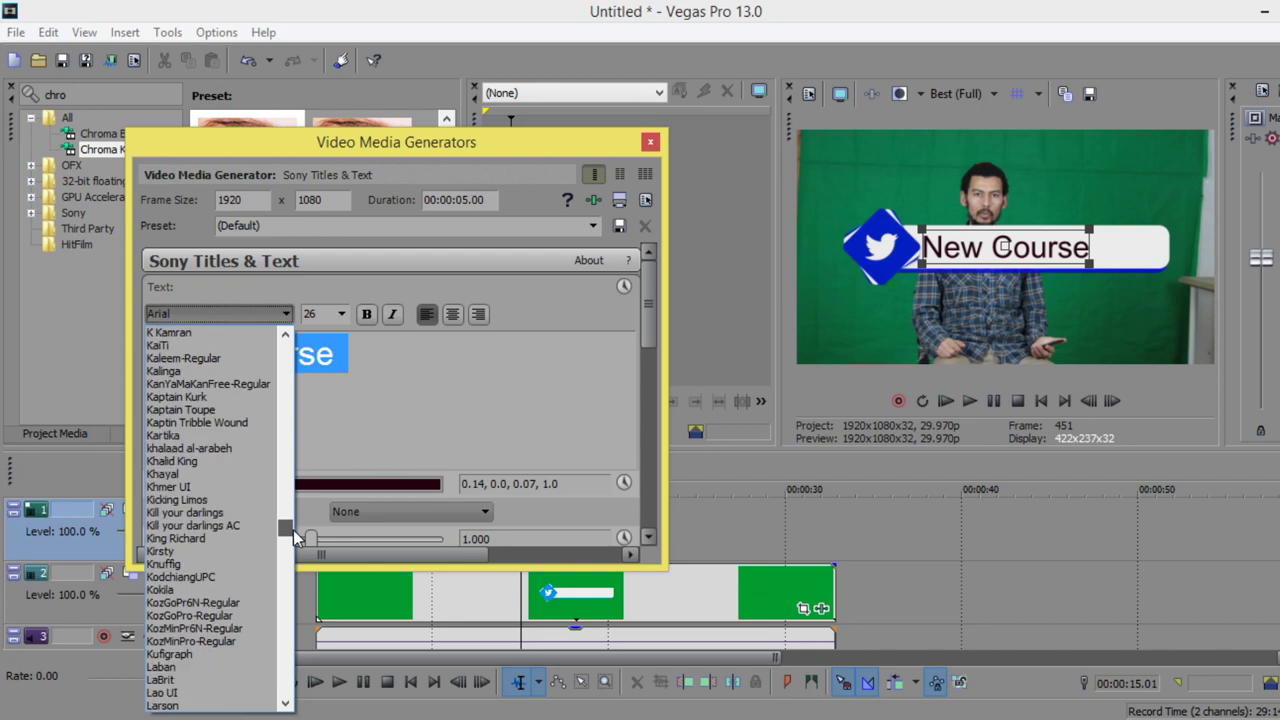
mouse_move(290, 515)
left_mouse_down()
mouse_move(310, 645)
mouse_move(275, 712)
left_mouse_up()
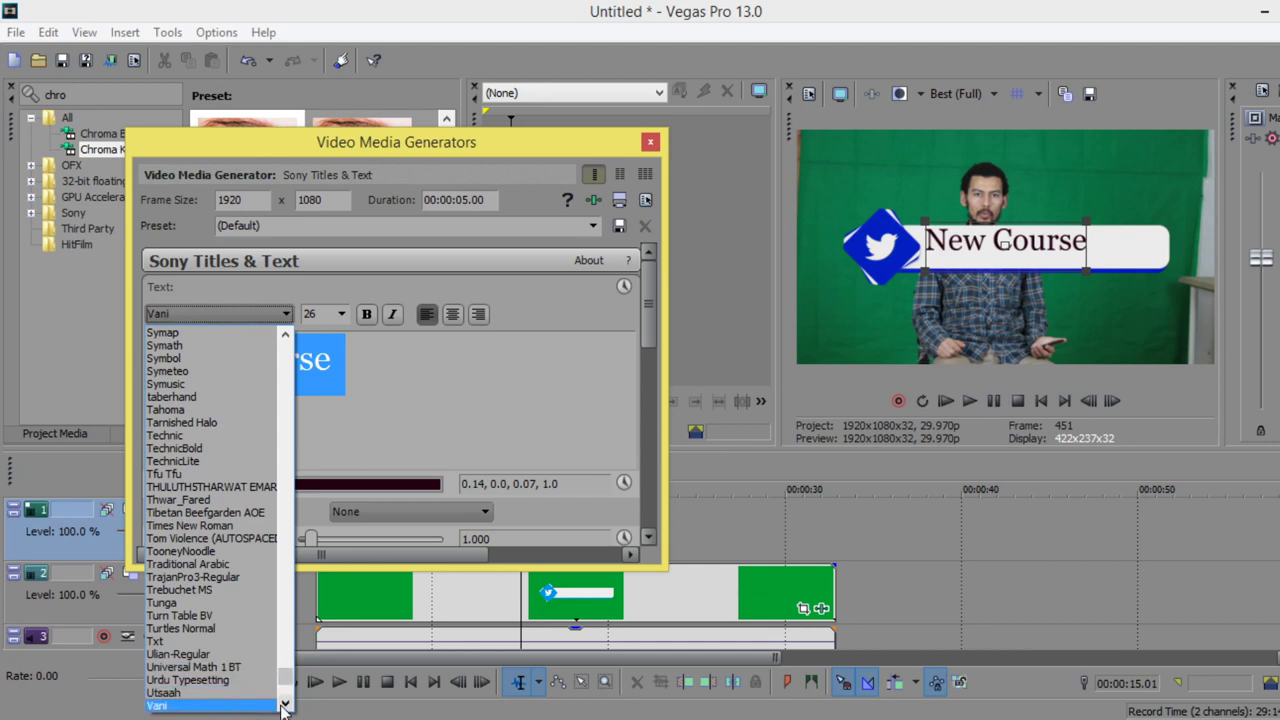
scroll(285, 700, "down", 1)
left_click(187, 681)
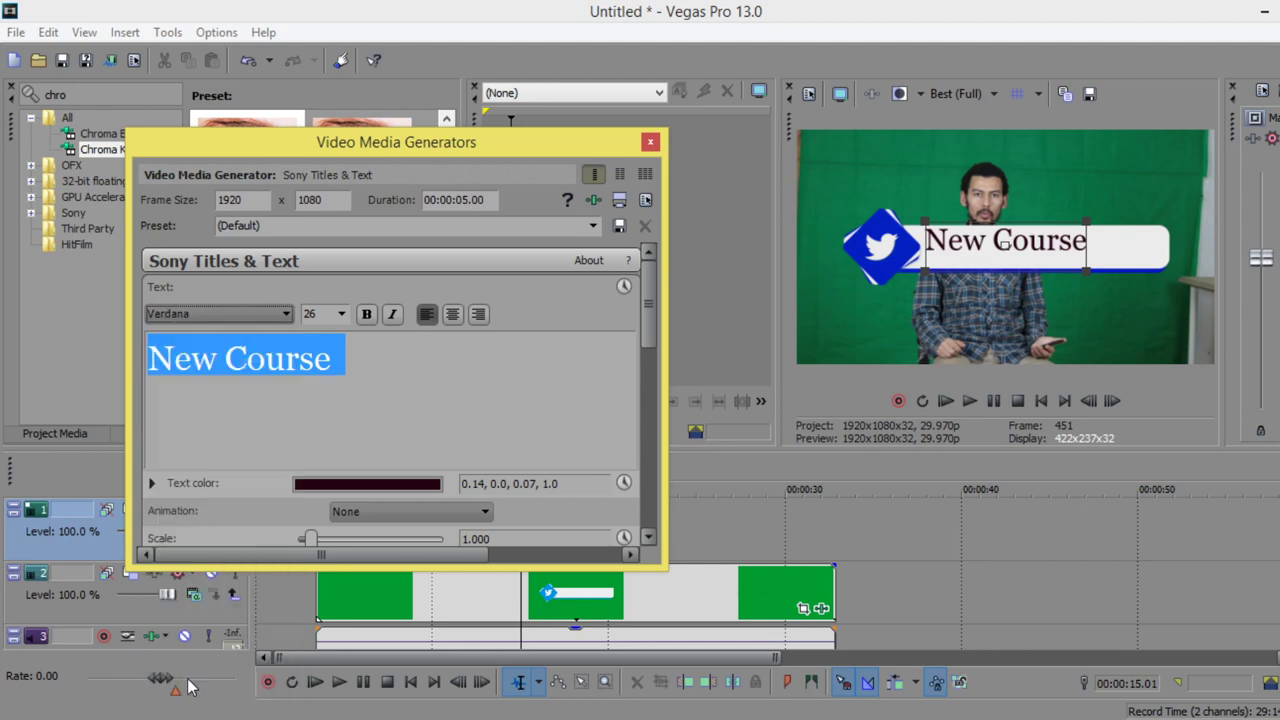
left_click(318, 314)
scroll(288, 316, "down", 2)
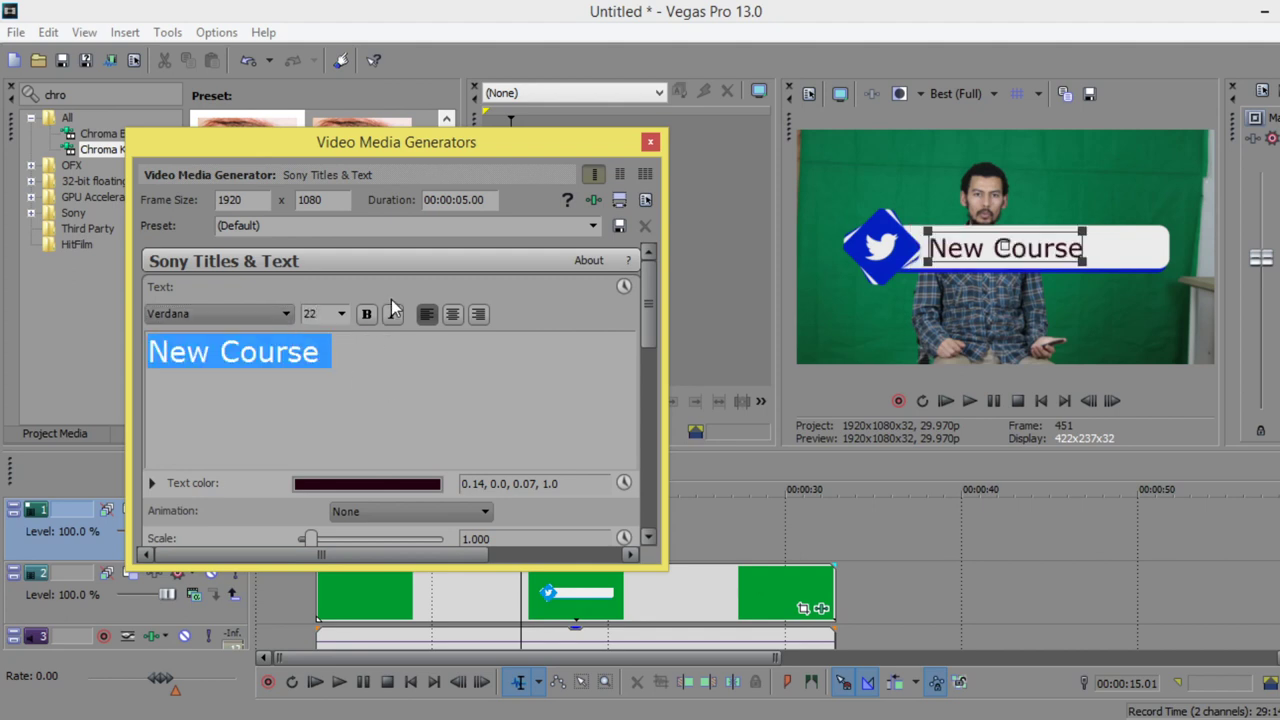
left_click(650, 144)
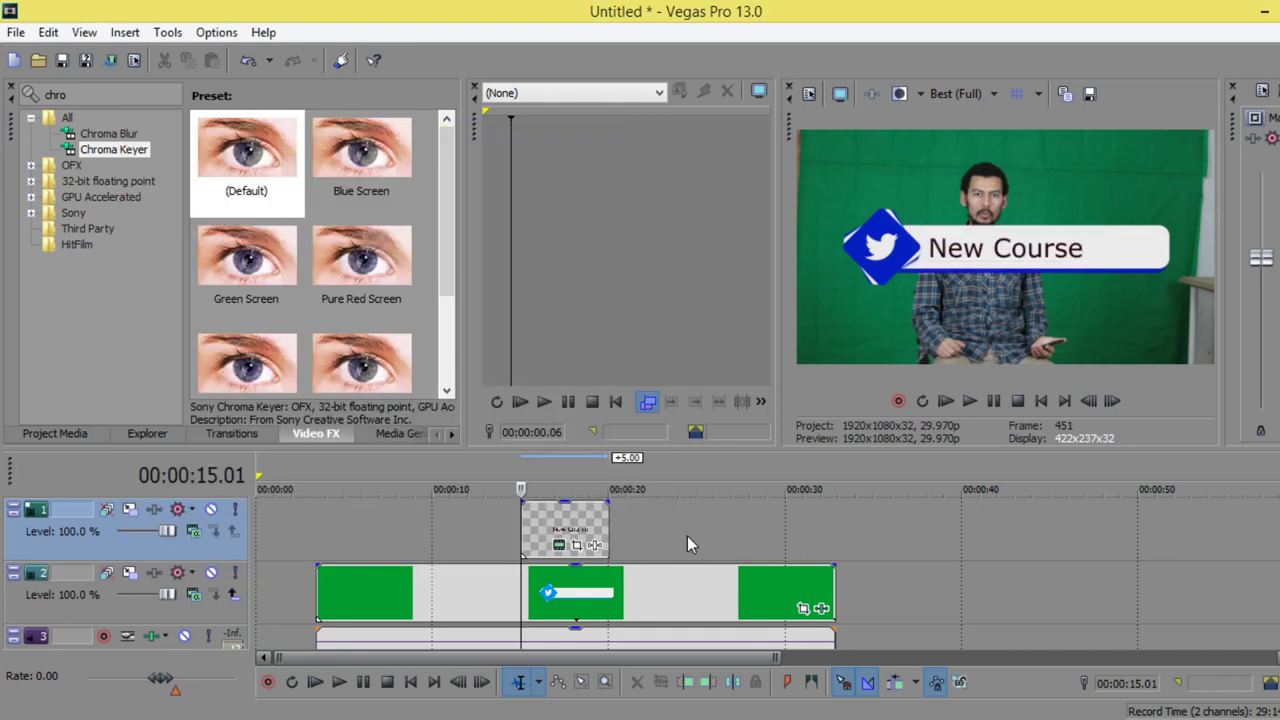
Stretch the title event from about 00:00:05 to 00:00:30 and fade out its end.
left_click_drag(605, 530, 803, 541)
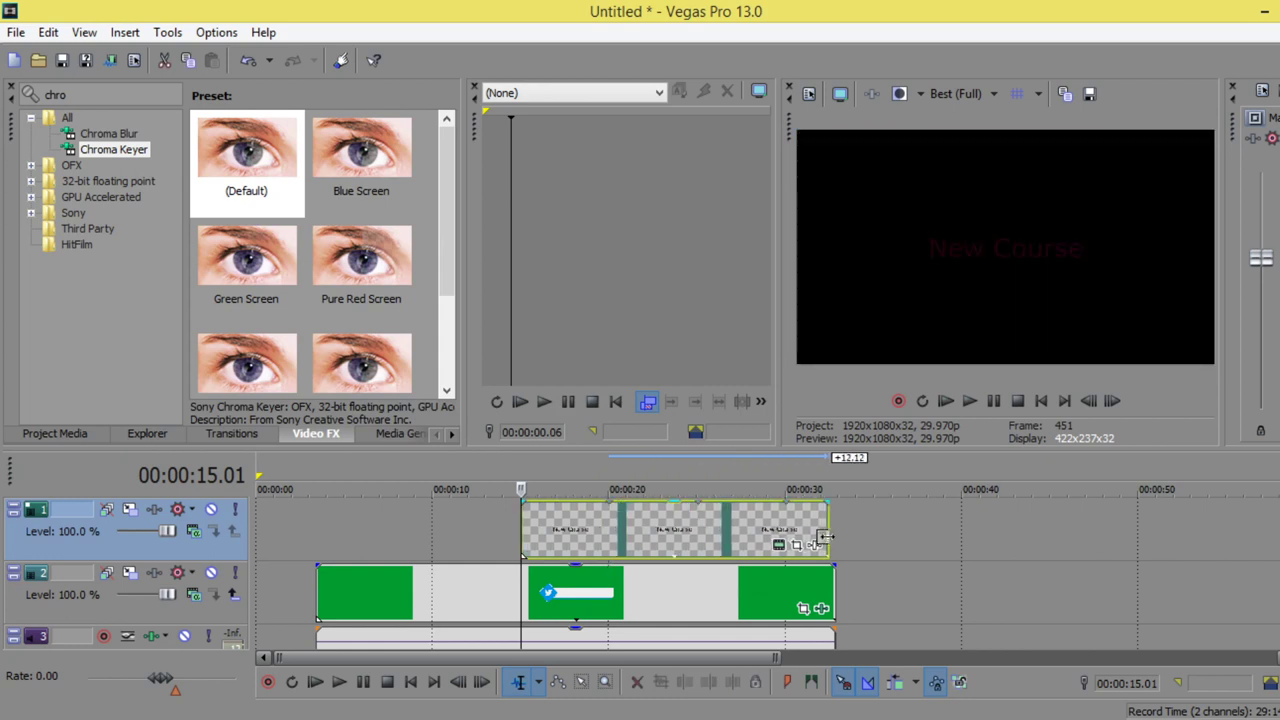
mouse_move(521, 530)
left_mouse_down()
mouse_move(343, 535)
mouse_move(362, 502)
mouse_move(319, 527)
mouse_move(454, 512)
left_mouse_up()
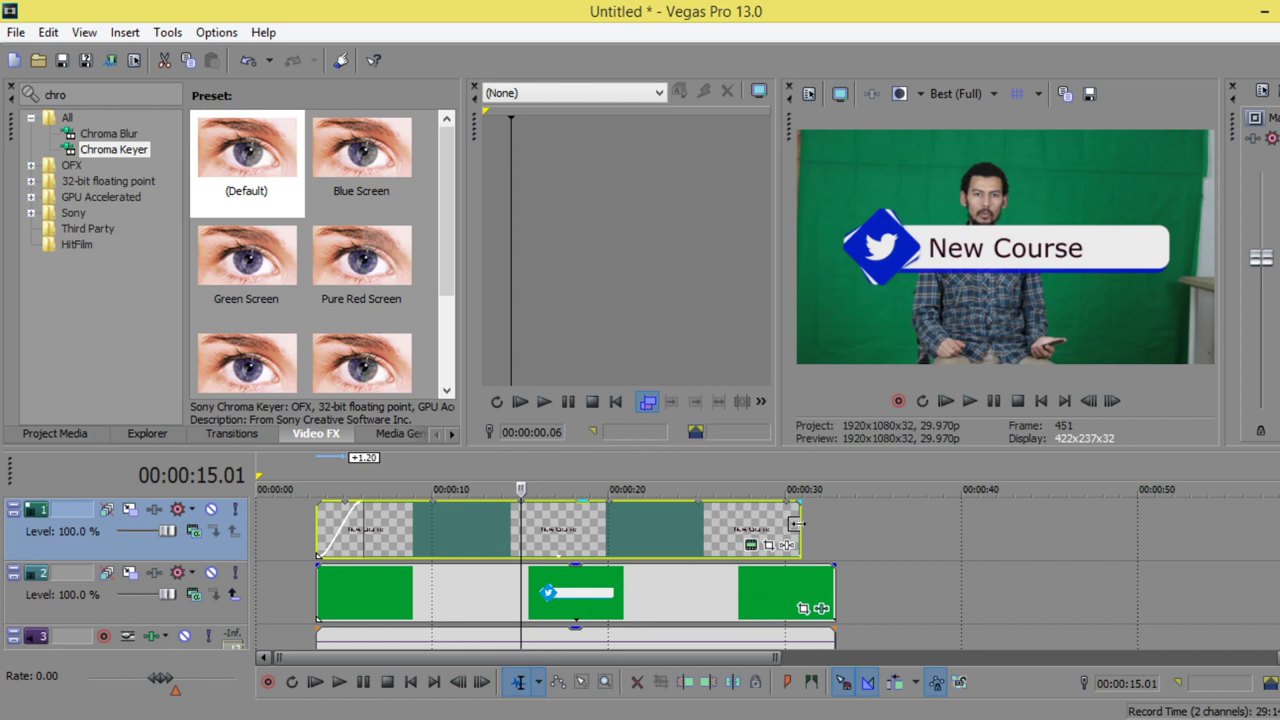
mouse_move(799, 527)
left_mouse_down()
mouse_move(834, 527)
mouse_move(808, 503)
left_mouse_up()
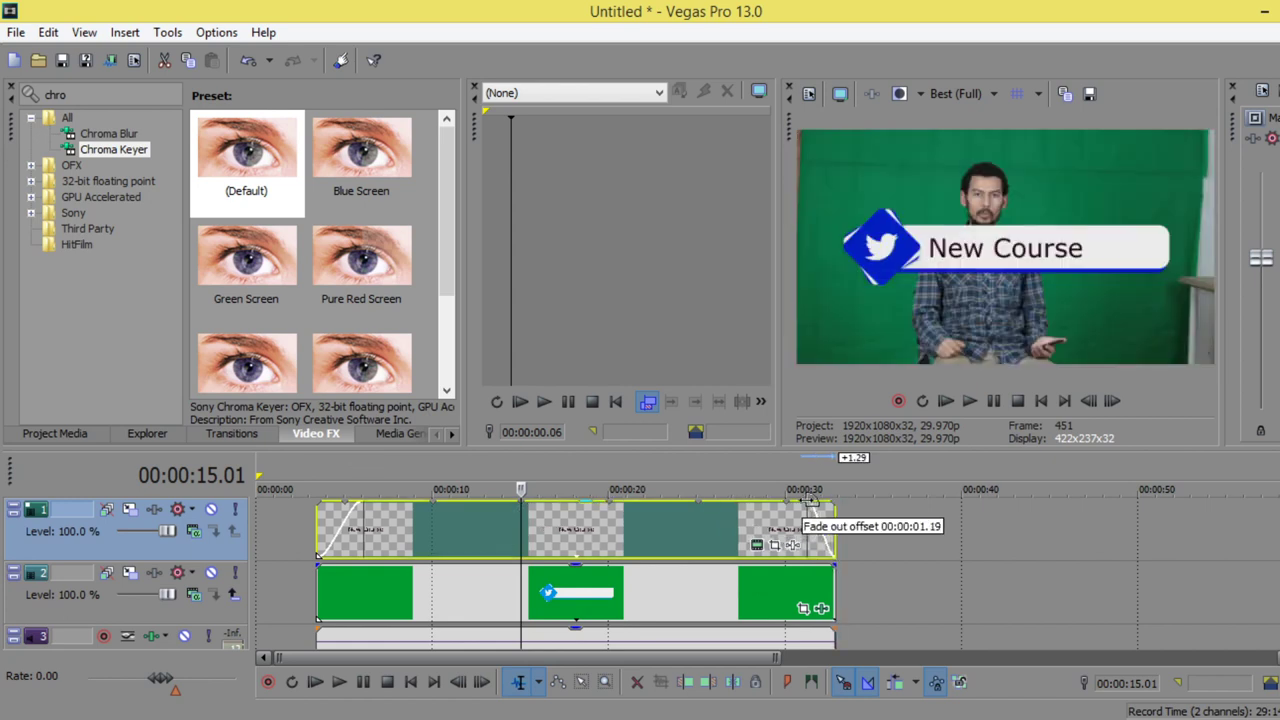
left_click(300, 600)
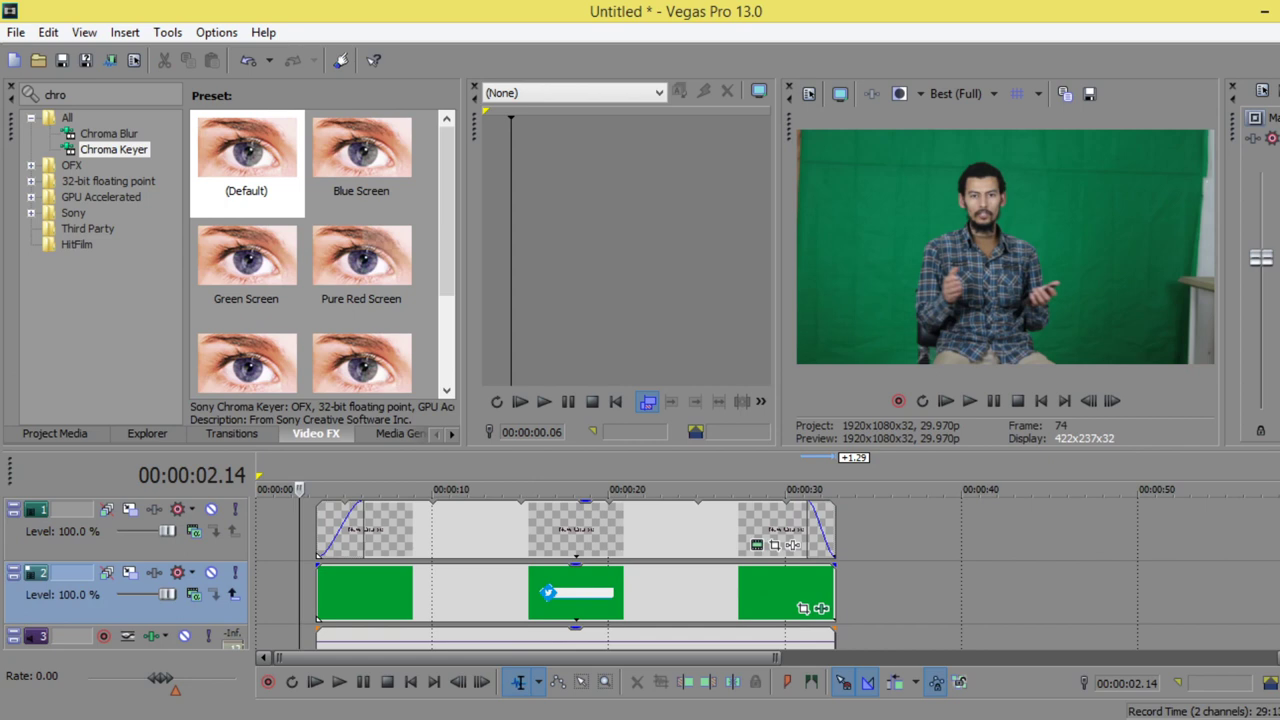
scroll(187, 609, "down", 1)
Delete the empty audio track, mute the recording's audio, and preview from 00:00:02.14.
right_click(187, 609)
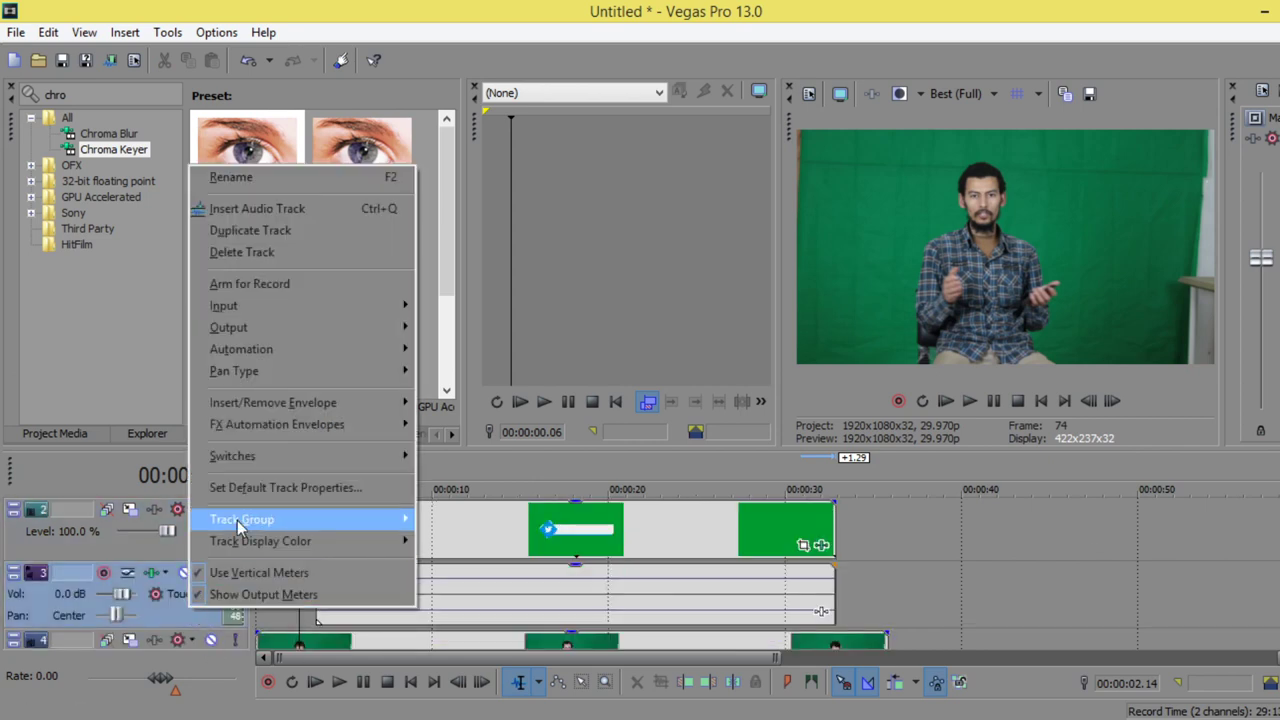
left_click(243, 257)
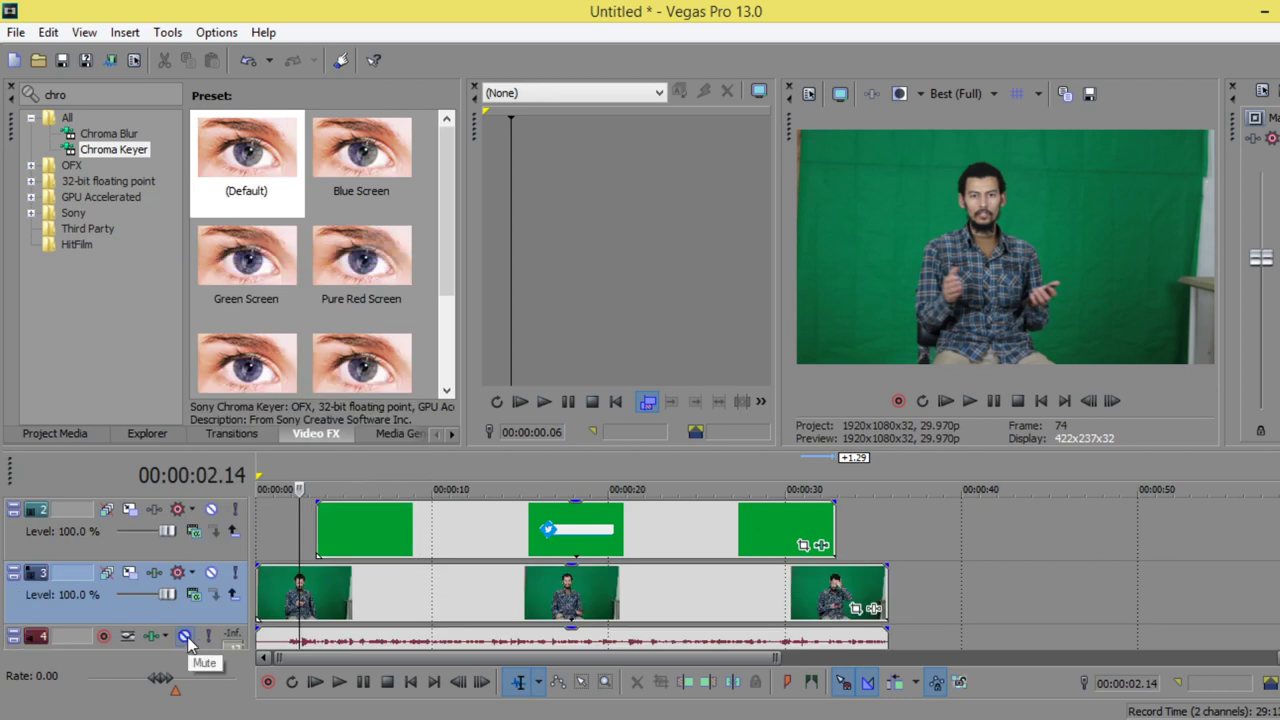
left_click(186, 637)
left_click(971, 400)
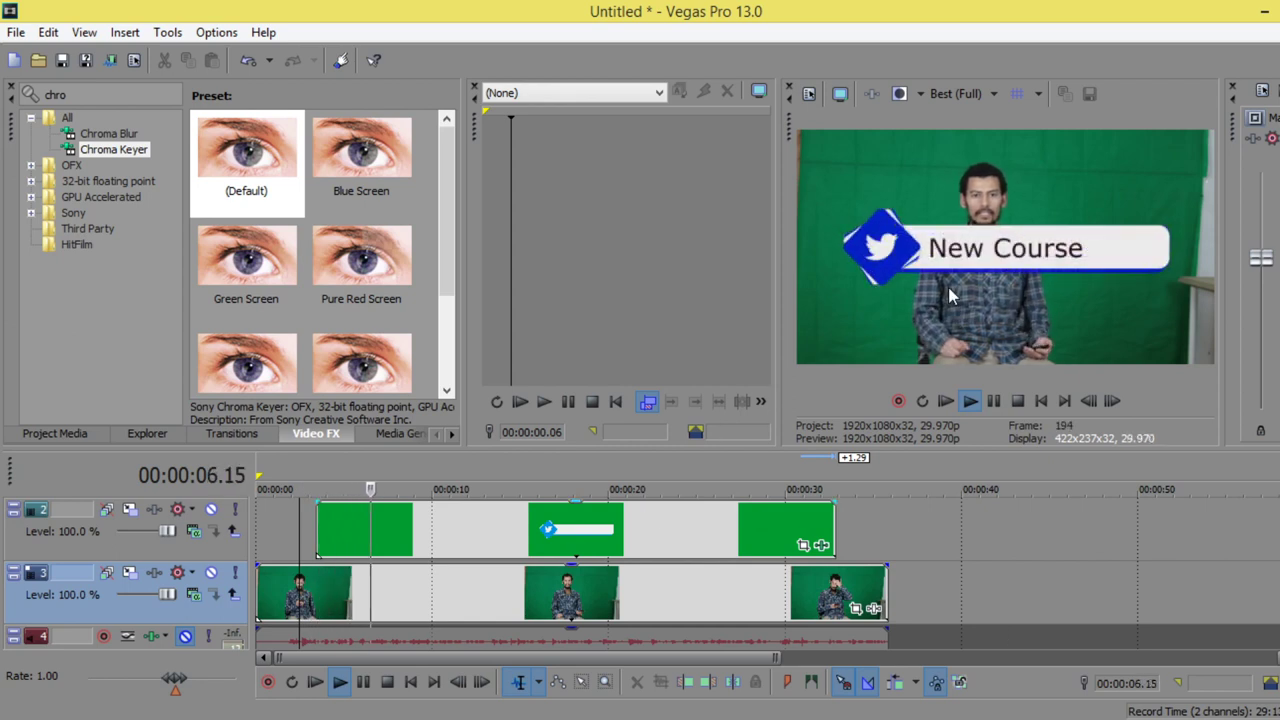
key("space")
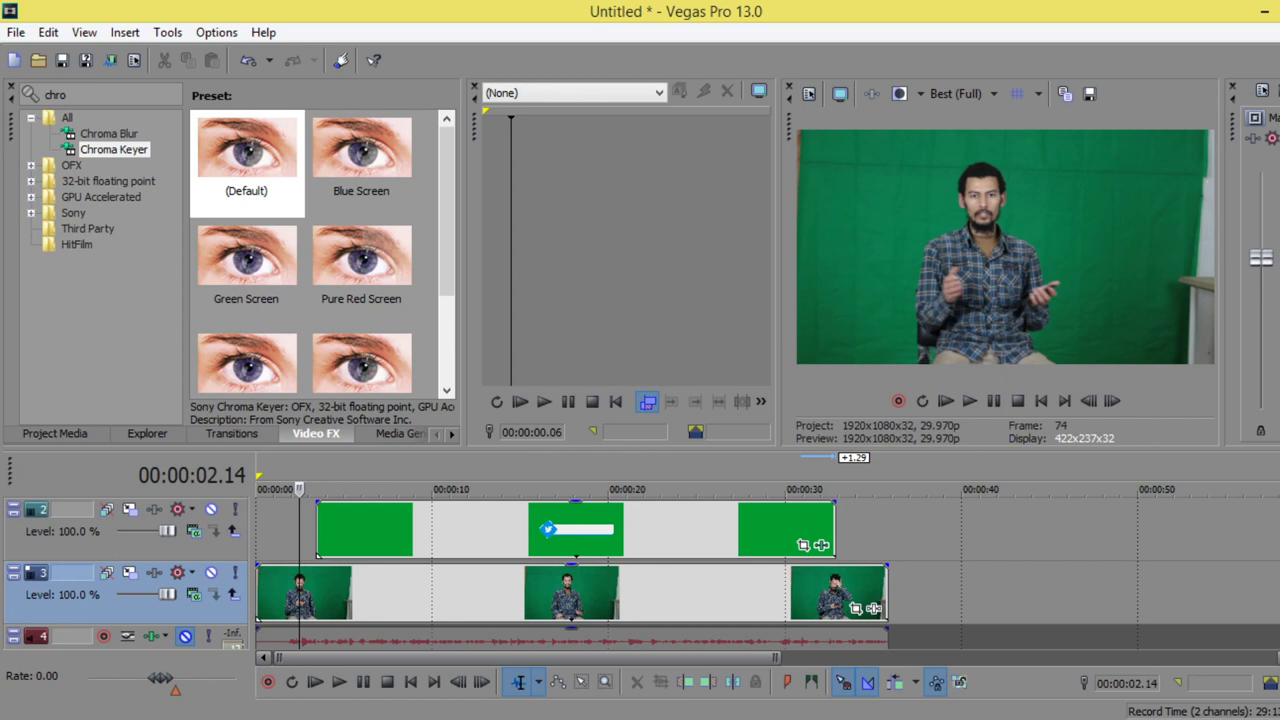
scroll(570, 570, "up", 1)
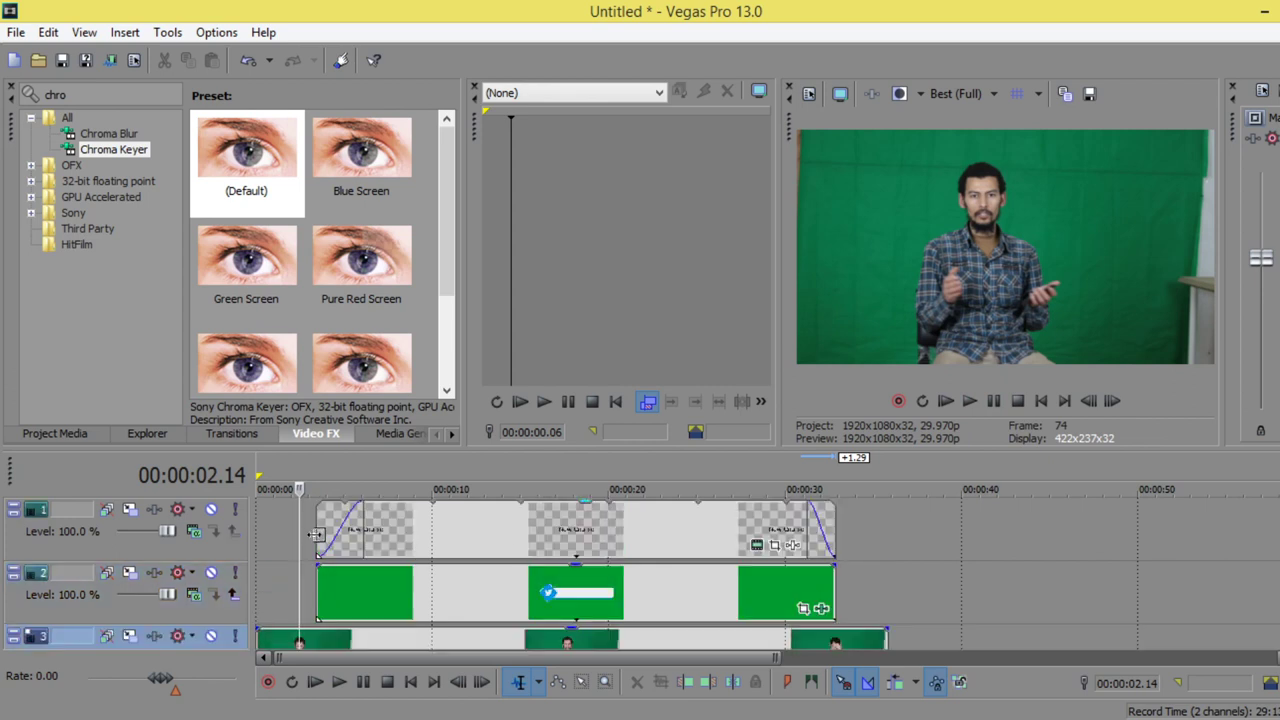
Trim the title event to start later and check its exit from 00:00:29.09.
left_click_drag(315, 534, 348, 533)
left_click(968, 402)
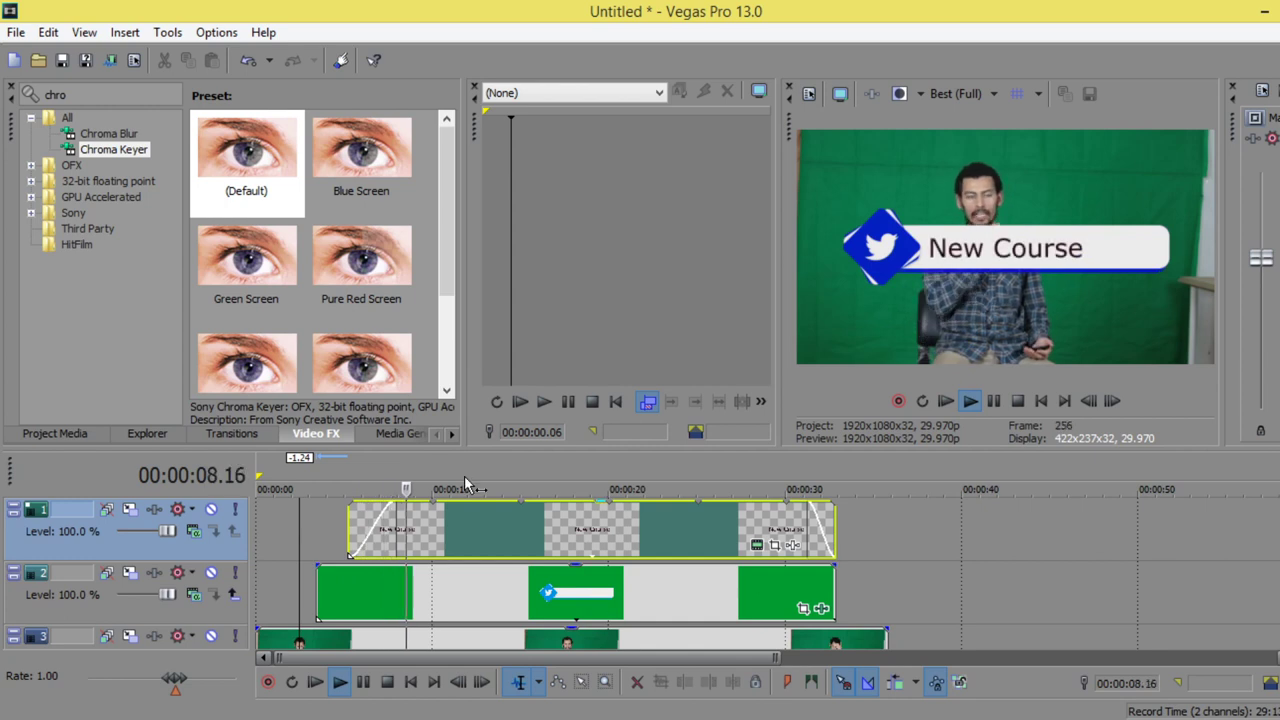
left_click(772, 578)
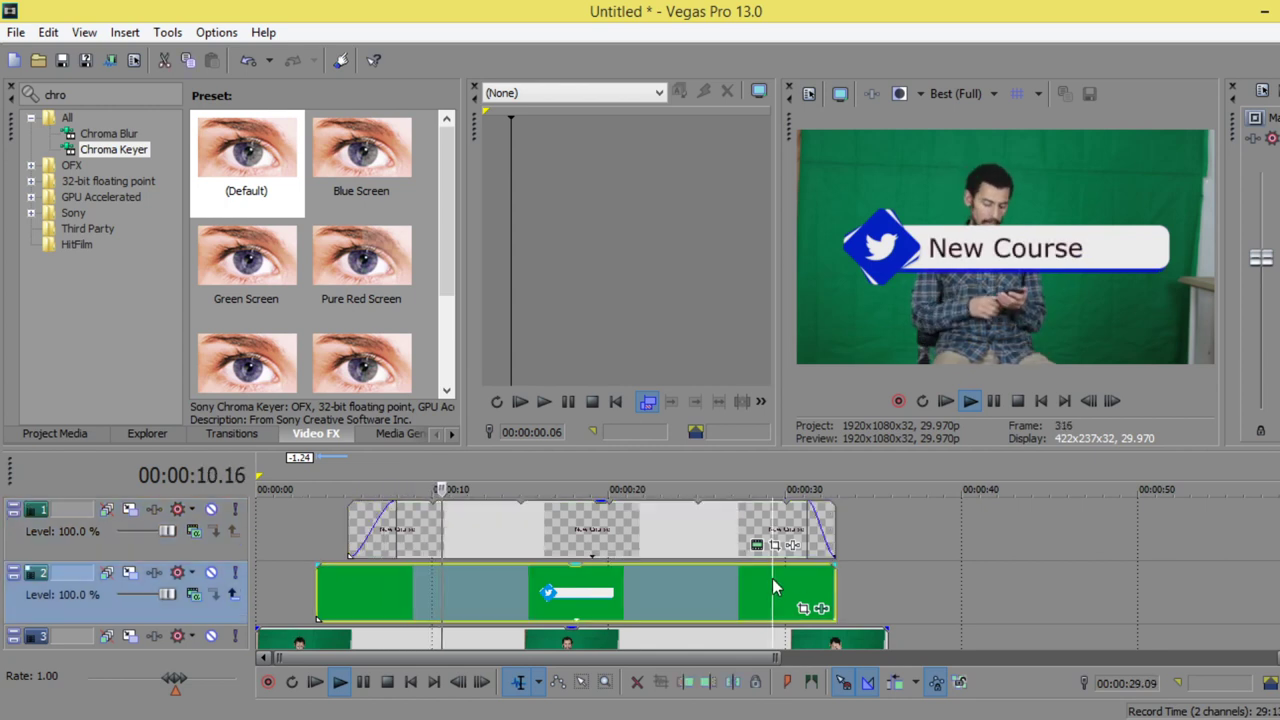
key("space")
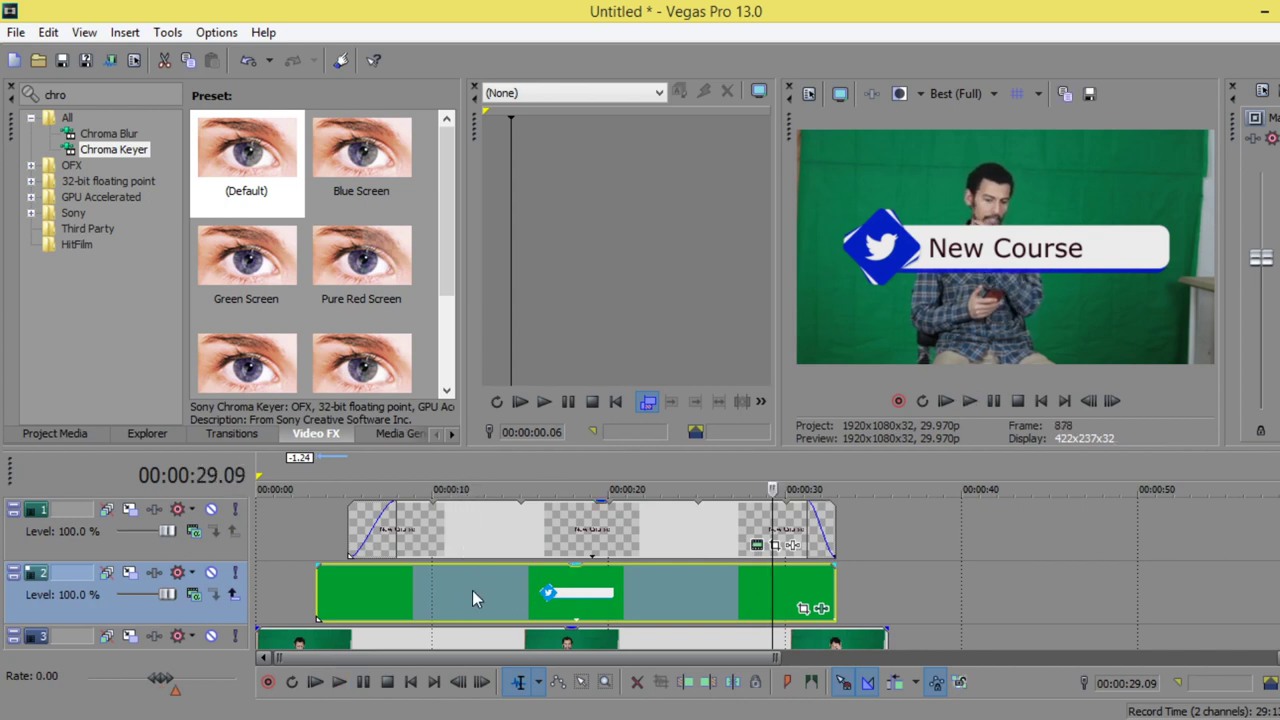
left_click(971, 398)
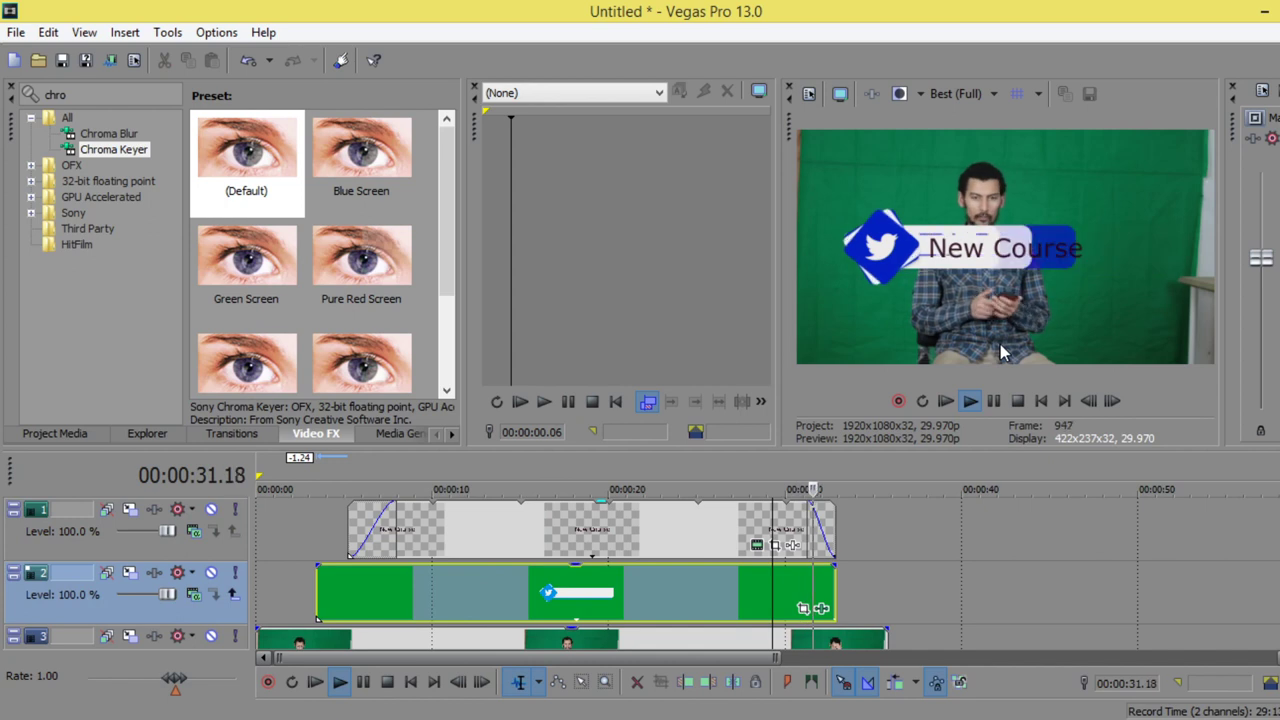
key("space")
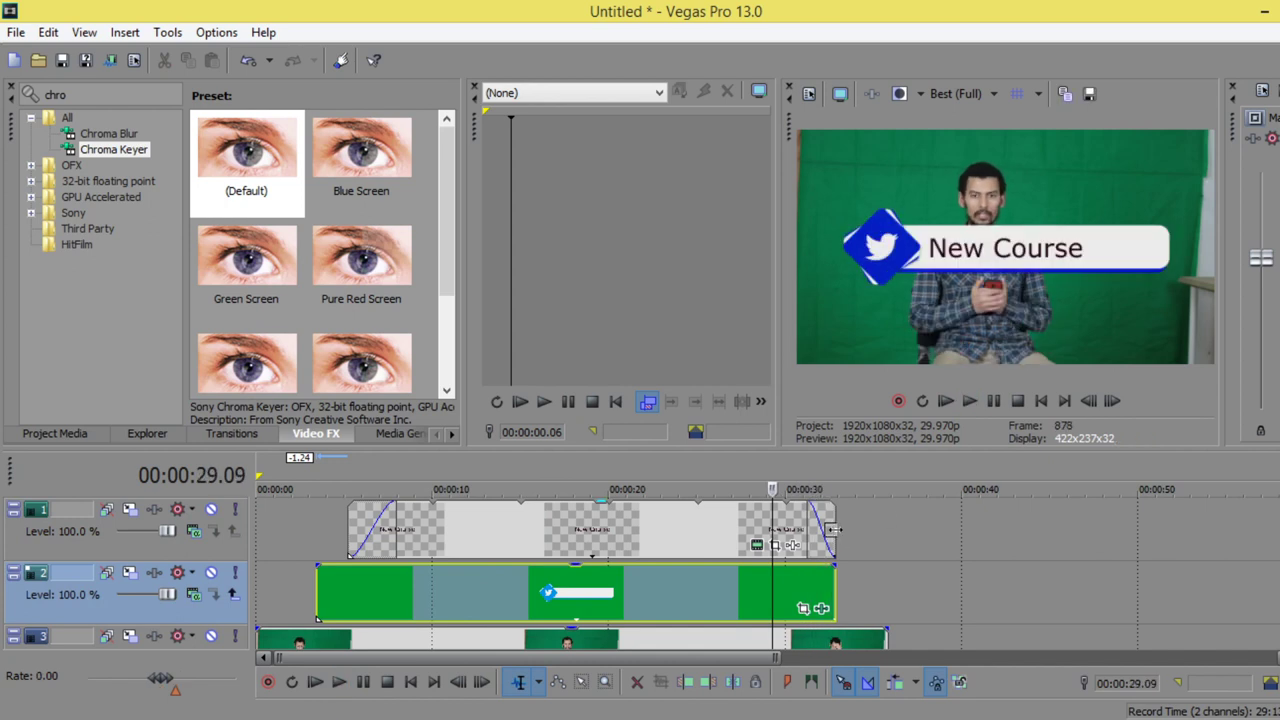
Fine-tune the title event's end to about 00:00:31 so it fades out with the Twitter bar.
left_click_drag(835, 528, 810, 528)
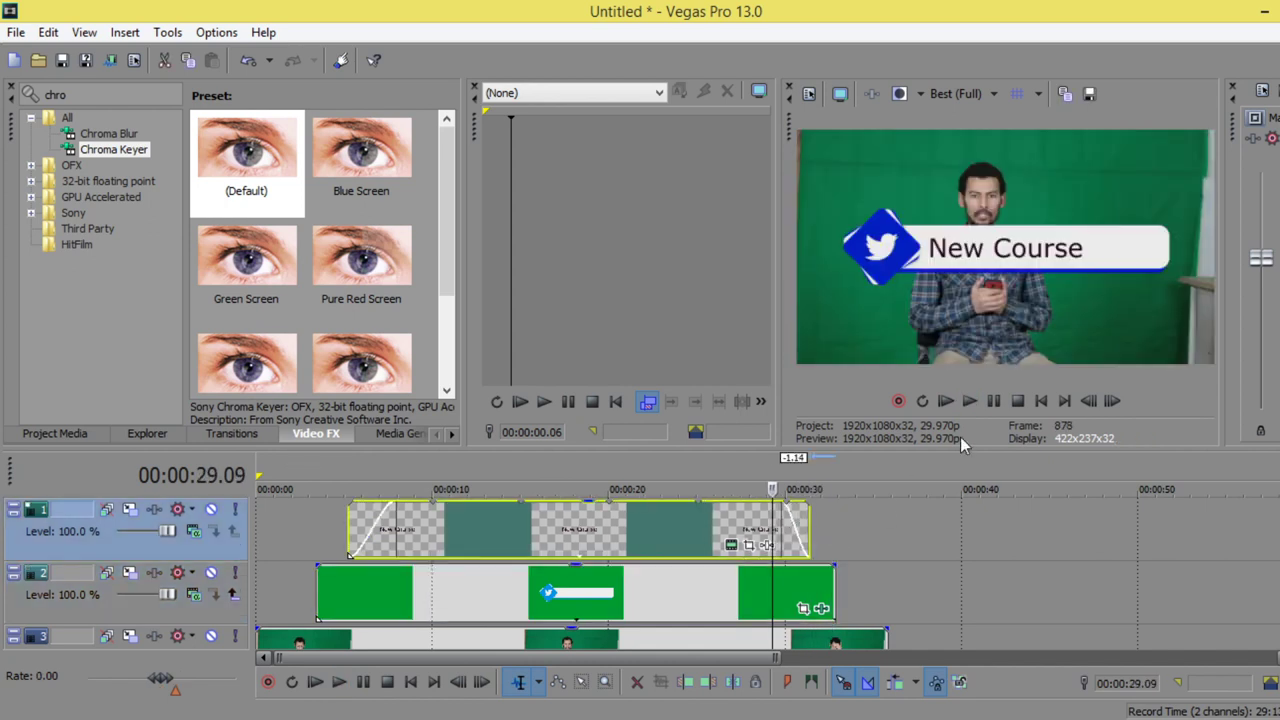
left_click(970, 400)
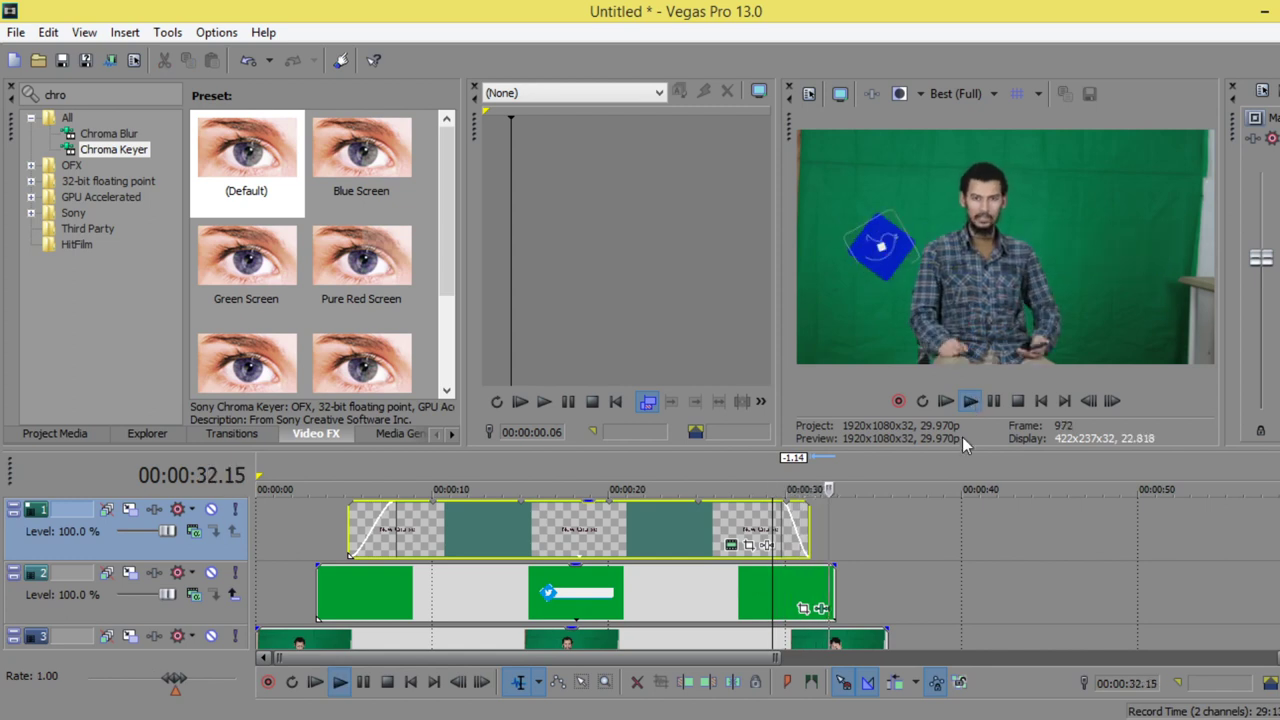
key("space")
left_click_drag(808, 535, 822, 535)
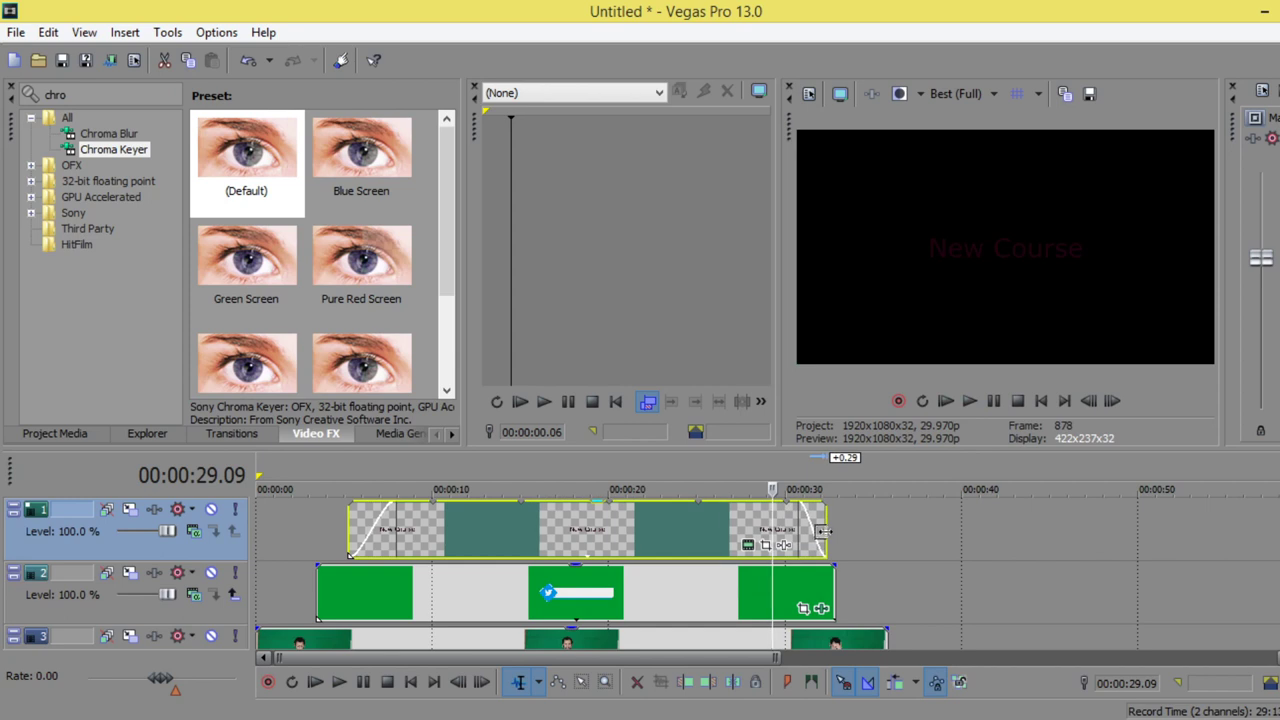
key("space")
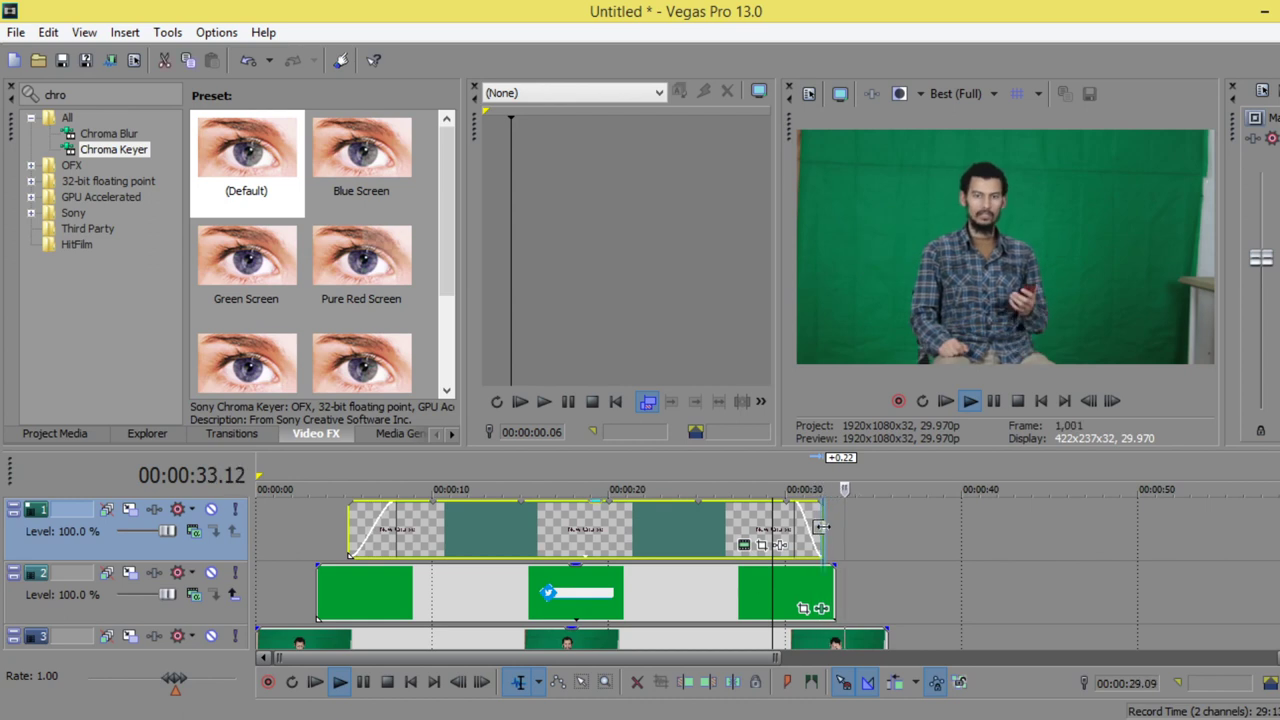
left_click_drag(821, 523, 815, 523)
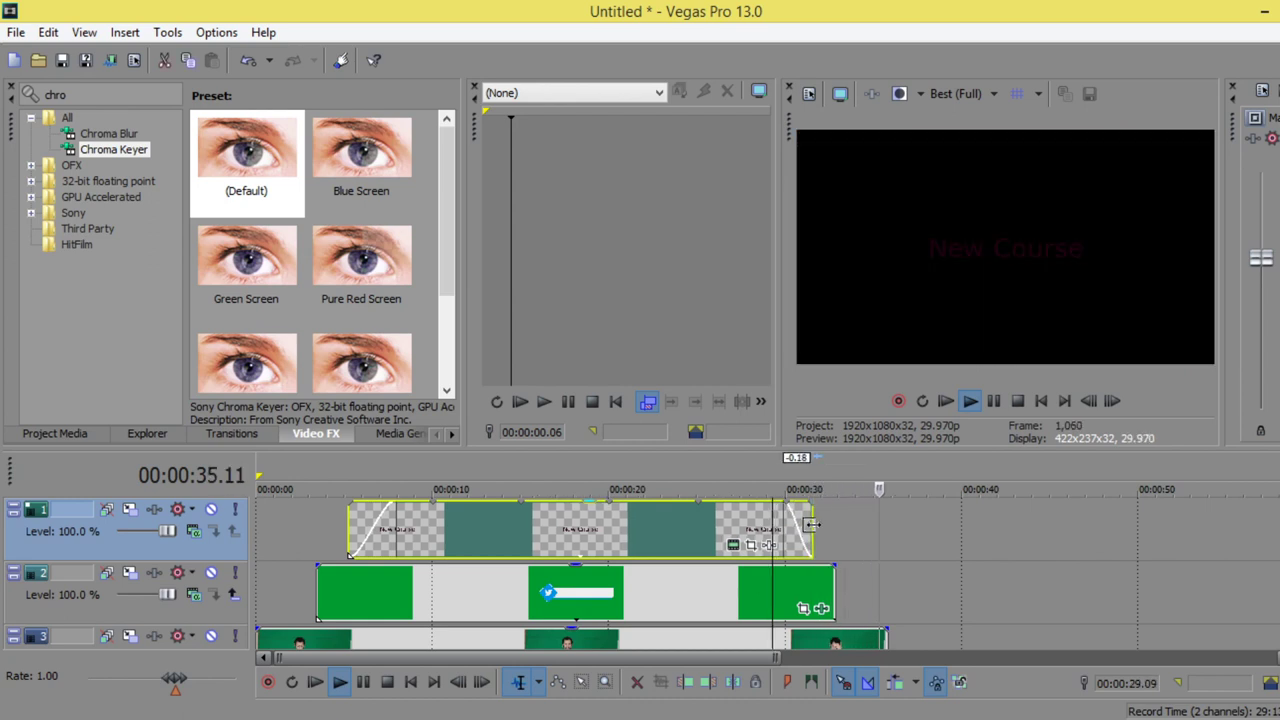